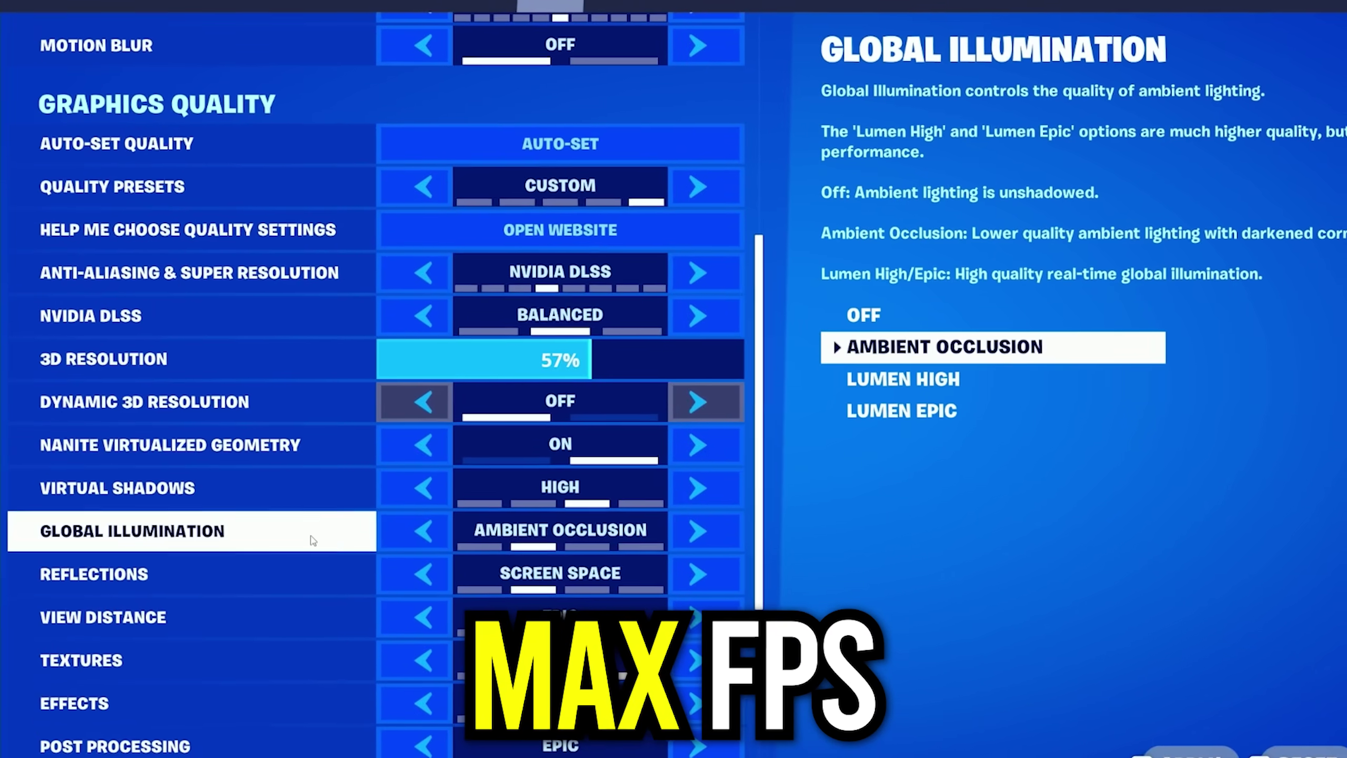
# Step: Cycle the Global Illumination value, then search Windows for 'exploit'
pyautogui.click(408, 524)
pyautogui.click(671, 524)
pyautogui.click(671, 525)
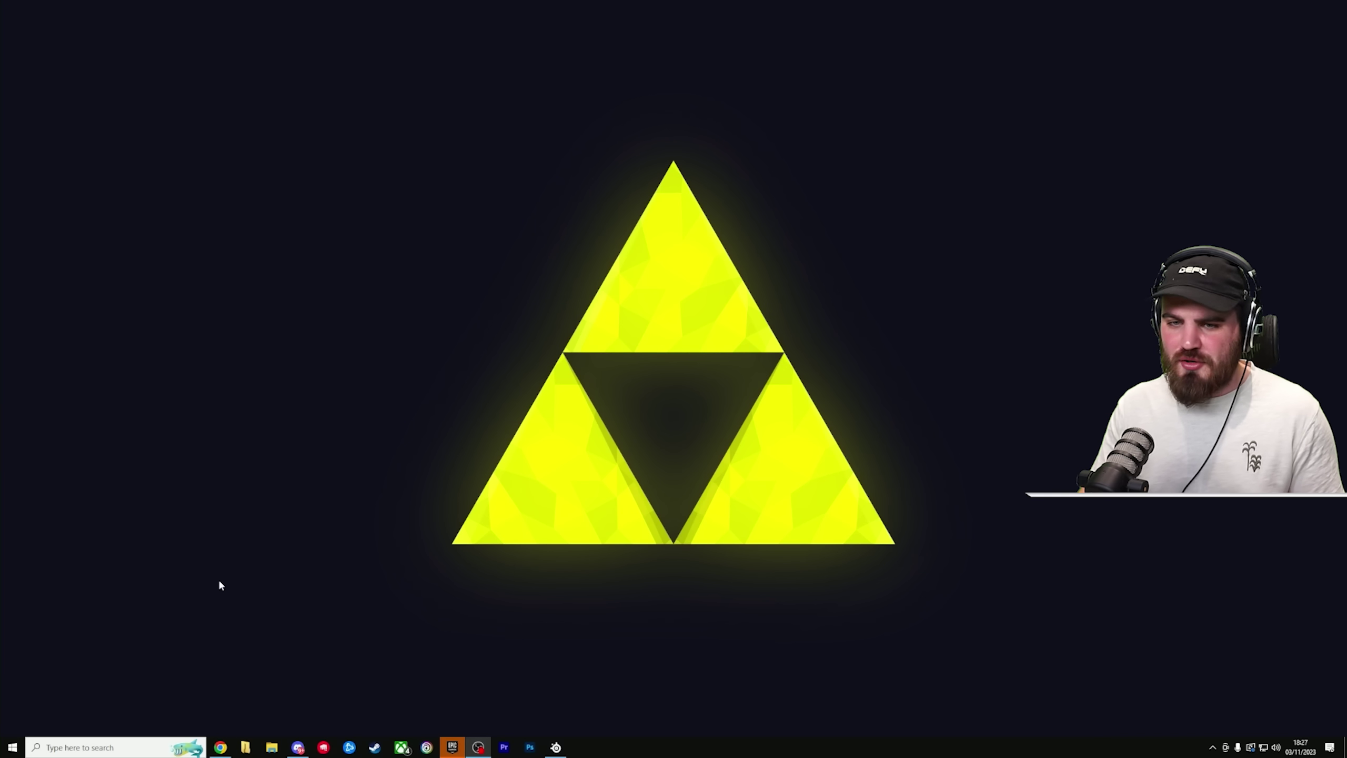
pyautogui.click(78, 746)
pyautogui.write('e')
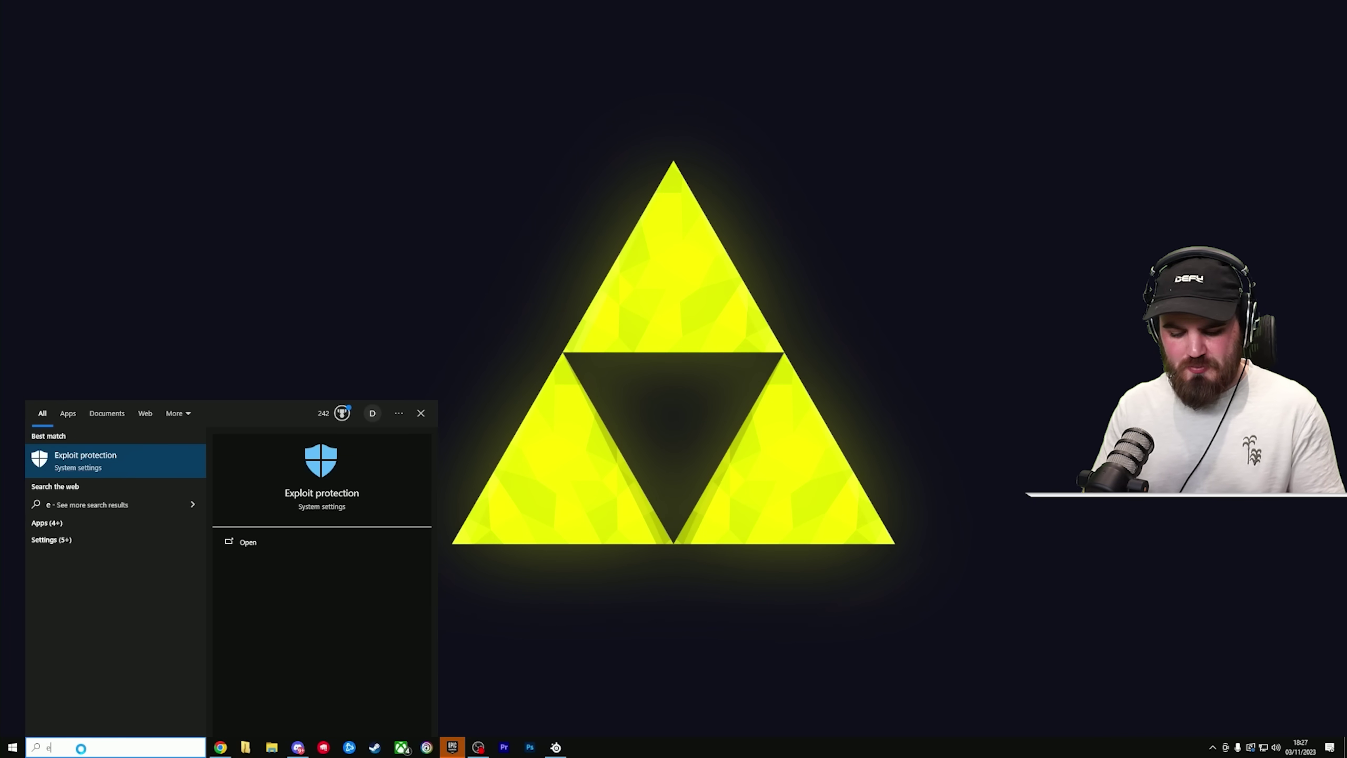
pyautogui.write('xploit')
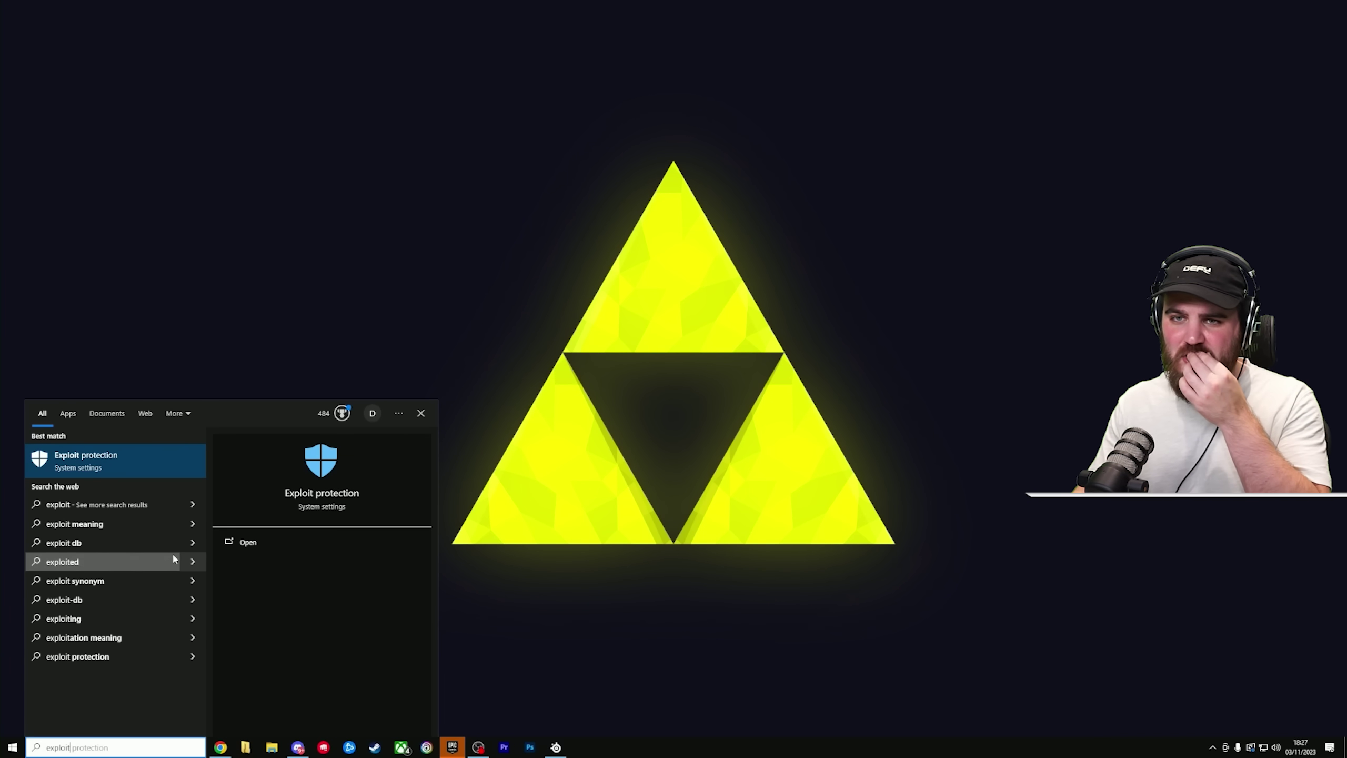
# Step: Open Exploit protection's Program settings and add a program by exact file path
pyautogui.click(134, 470)
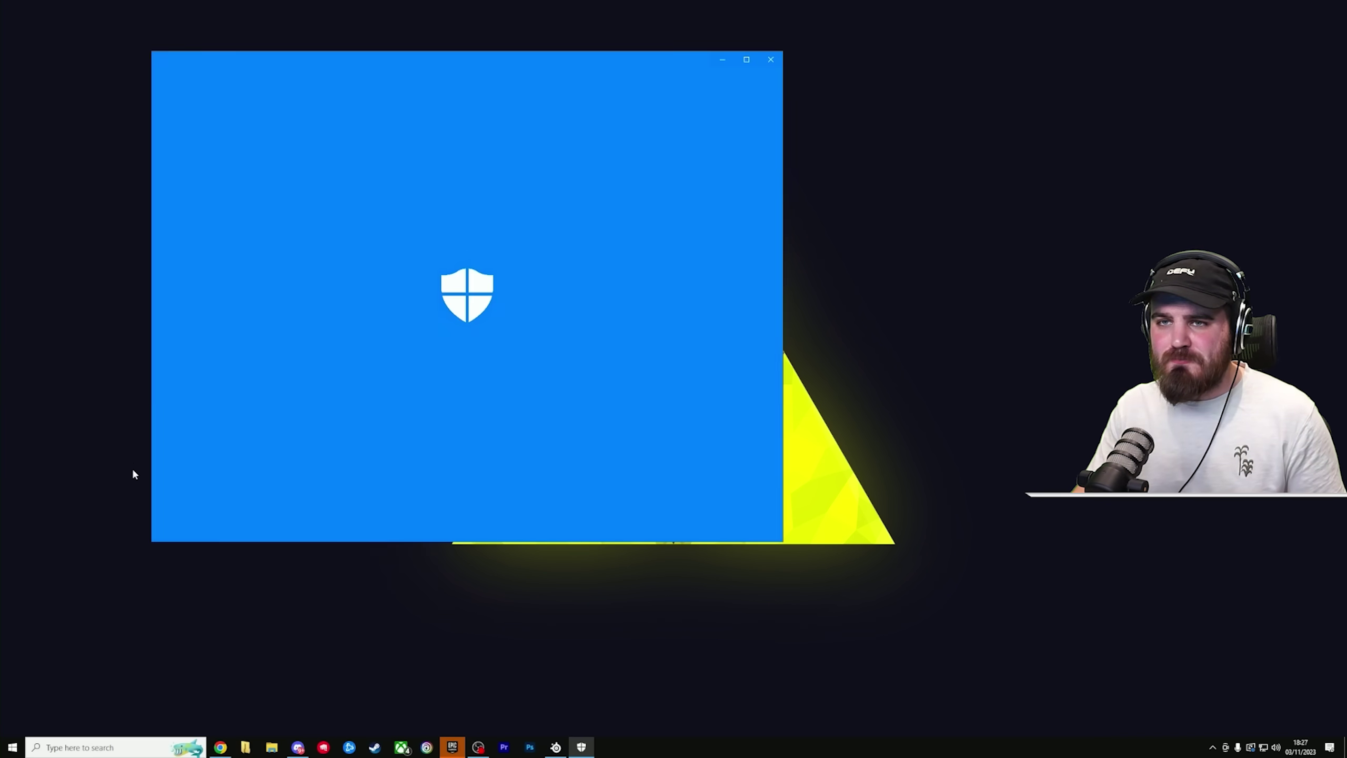
pyautogui.click(484, 153)
pyautogui.click(352, 199)
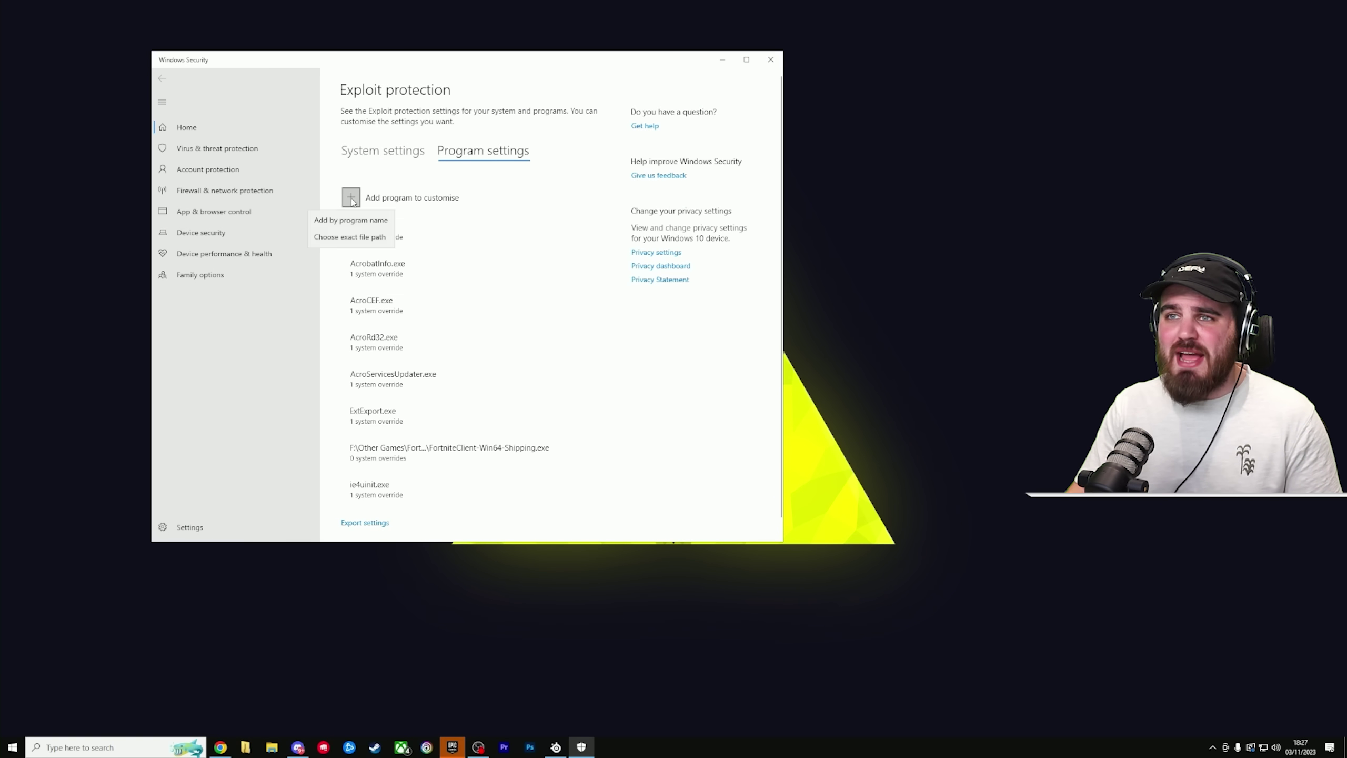
pyautogui.click(332, 237)
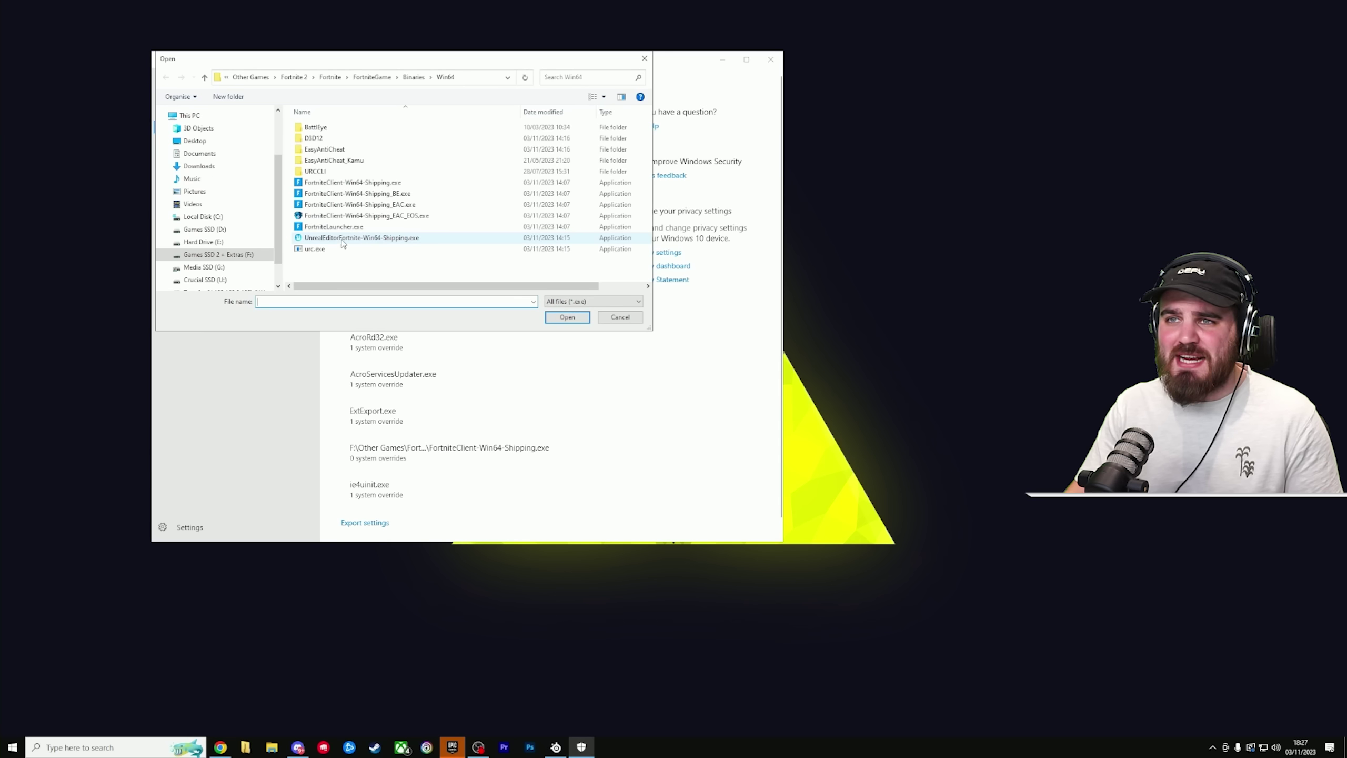
# Step: Browse to Fortnite\FortniteGame\Binaries\Win64 and add FortniteClient-Win64-Shipping.exe
pyautogui.click(300, 78)
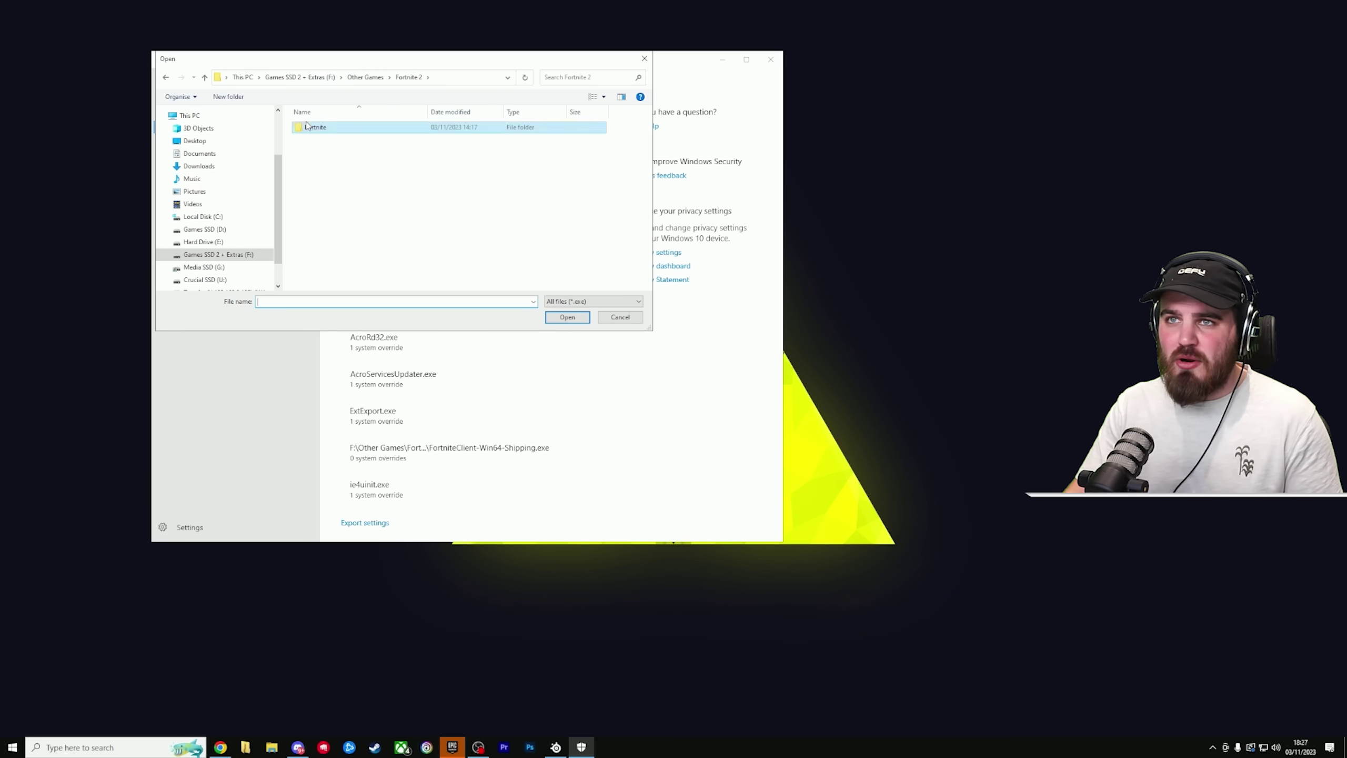
pyautogui.doubleClick(337, 129)
pyautogui.doubleClick(331, 162)
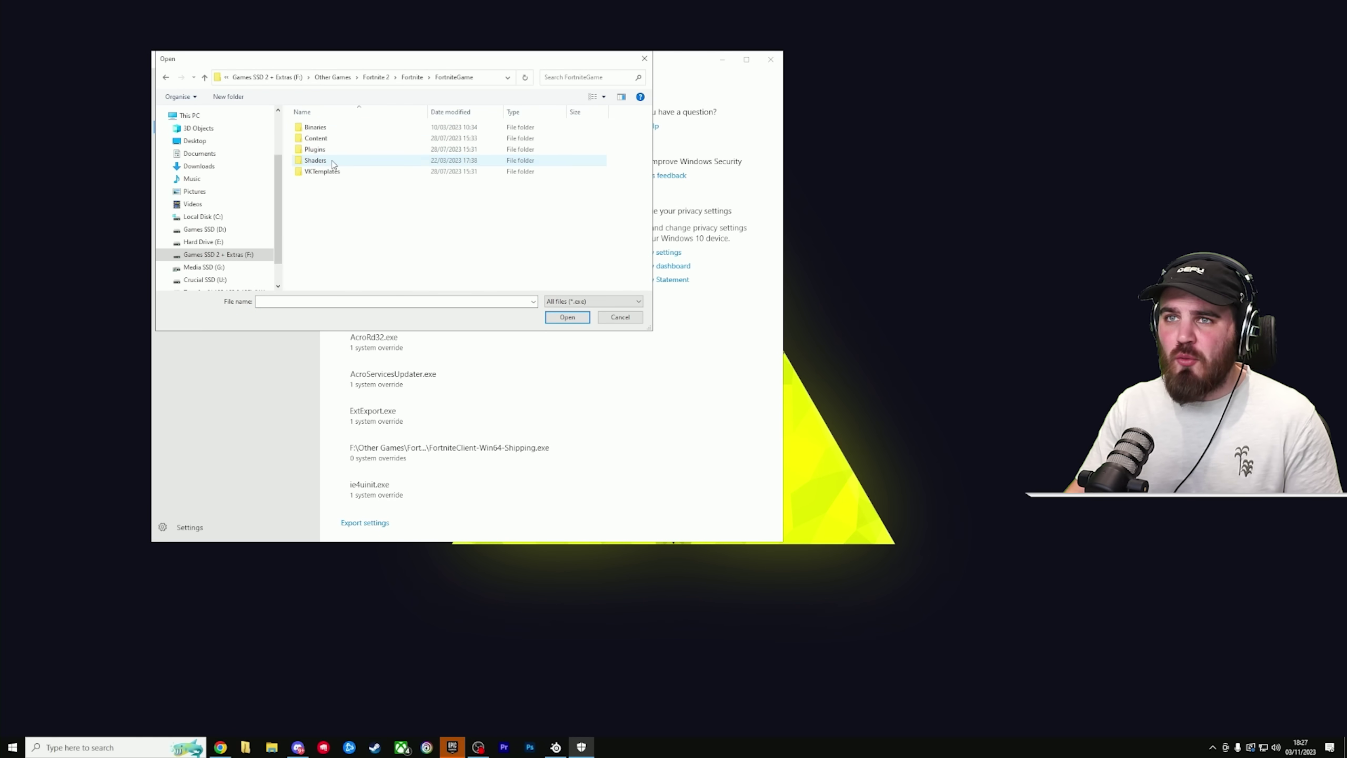
pyautogui.doubleClick(327, 130)
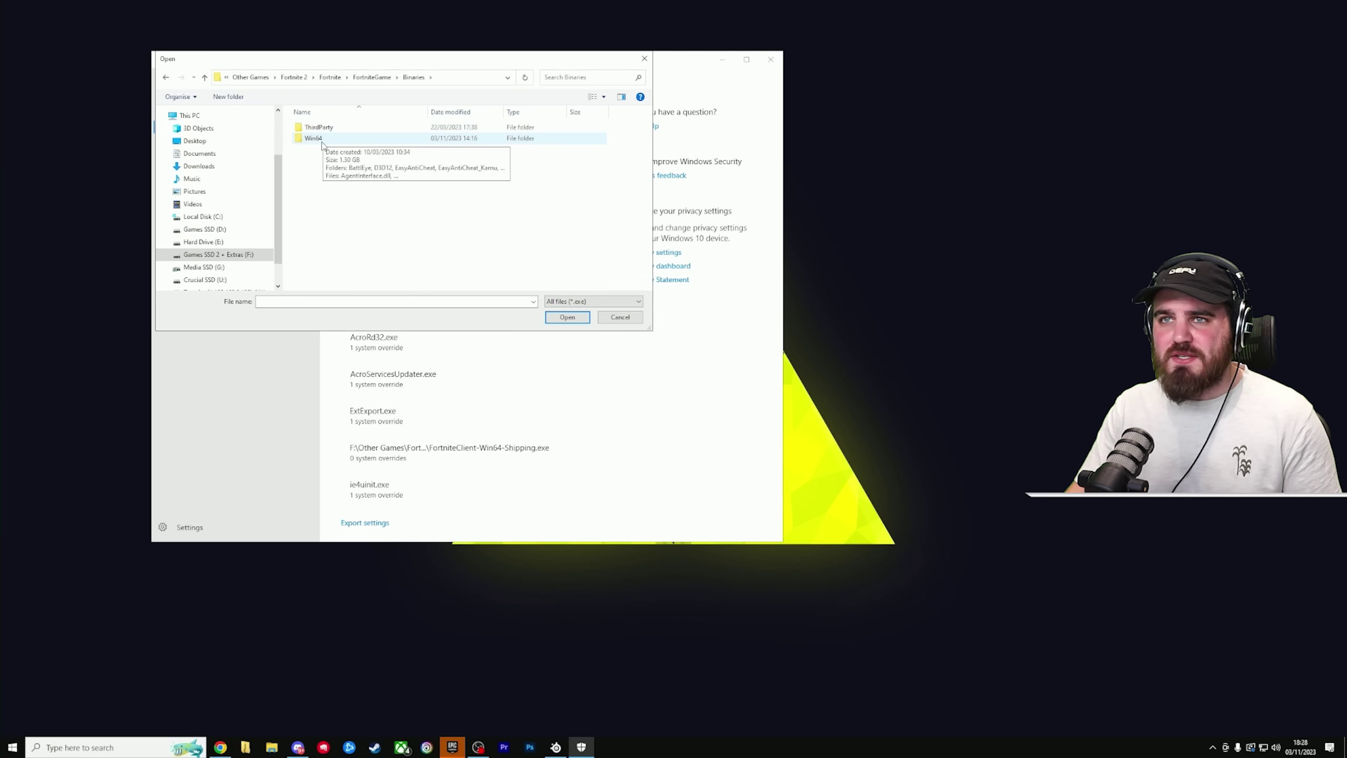
pyautogui.doubleClick(322, 139)
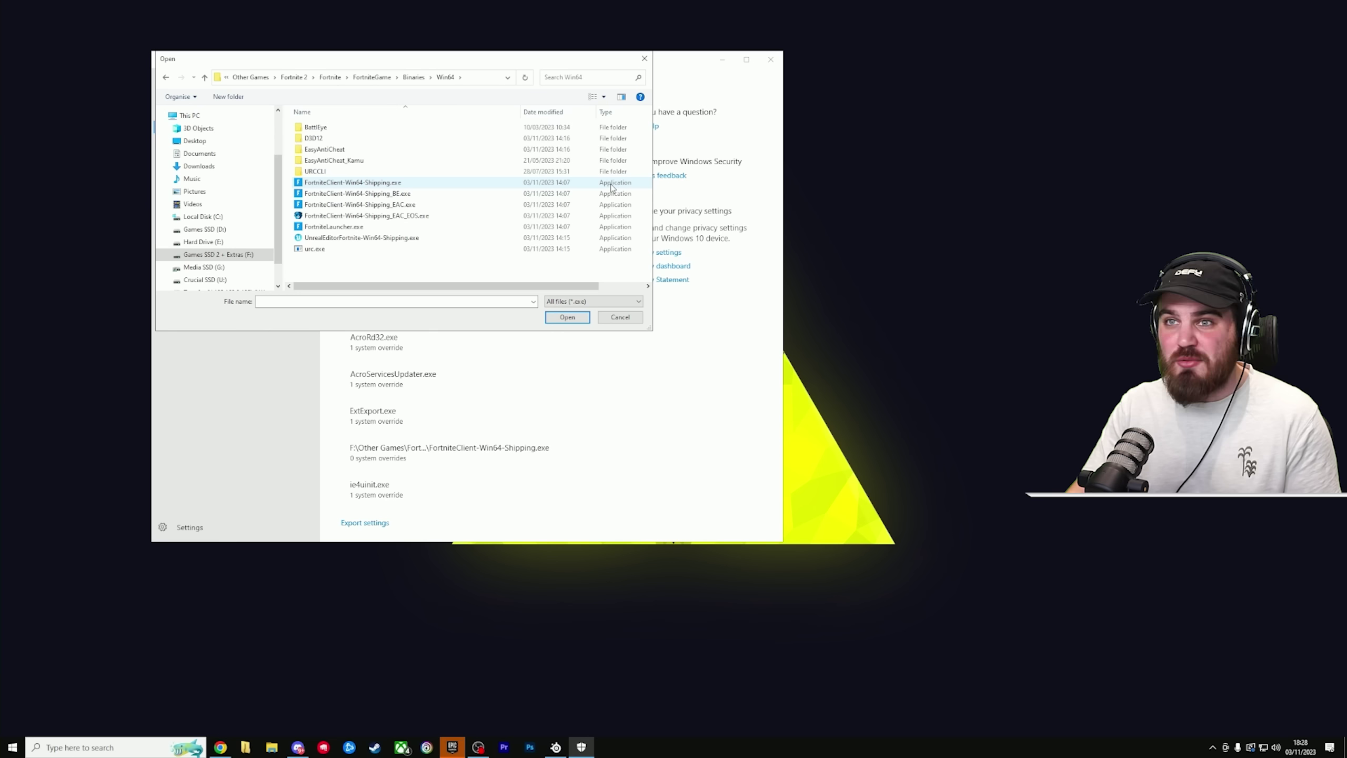
pyautogui.click(389, 186)
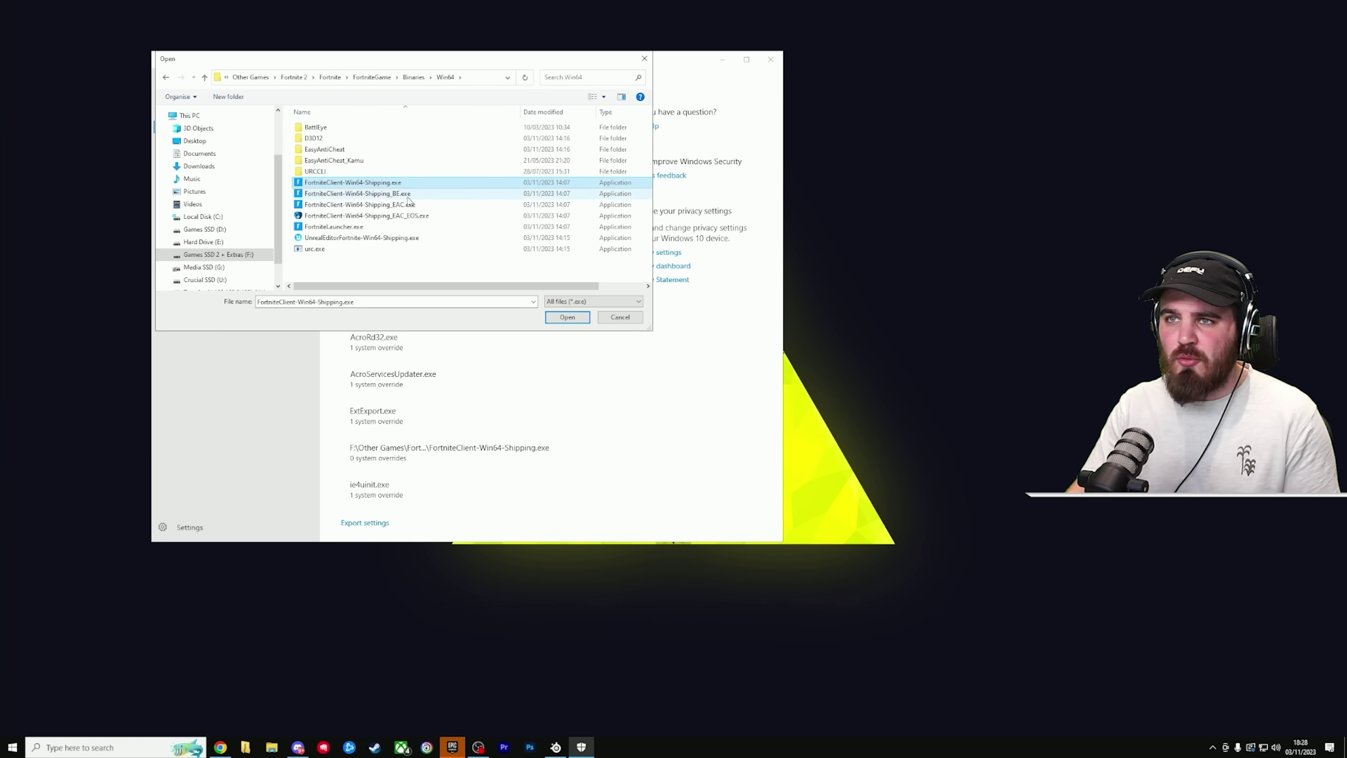
pyautogui.click(566, 318)
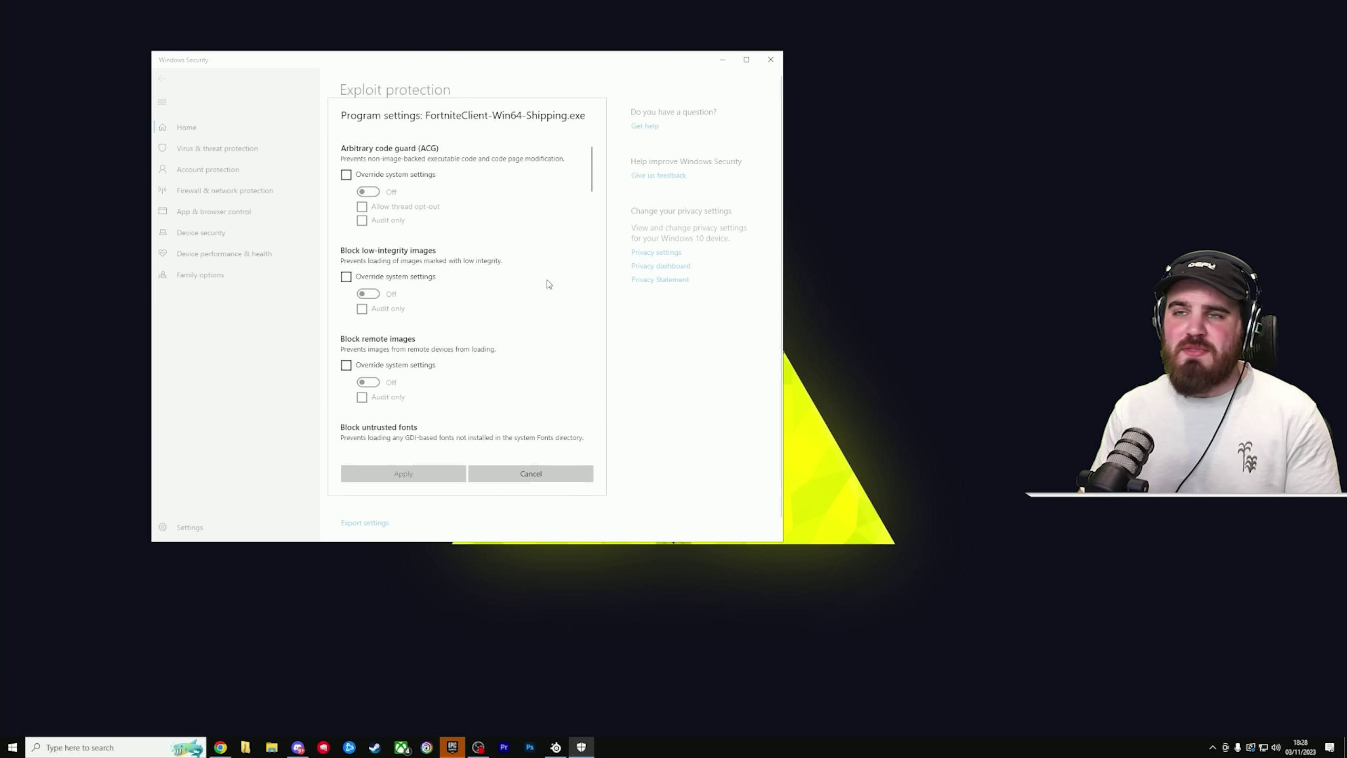
# Step: Override Control flow guard (CFG) to Off for the Fortnite executable, apply, and close Windows Security
pyautogui.scroll(-4, 503, 276)
pyautogui.scroll(-5, 509, 276)
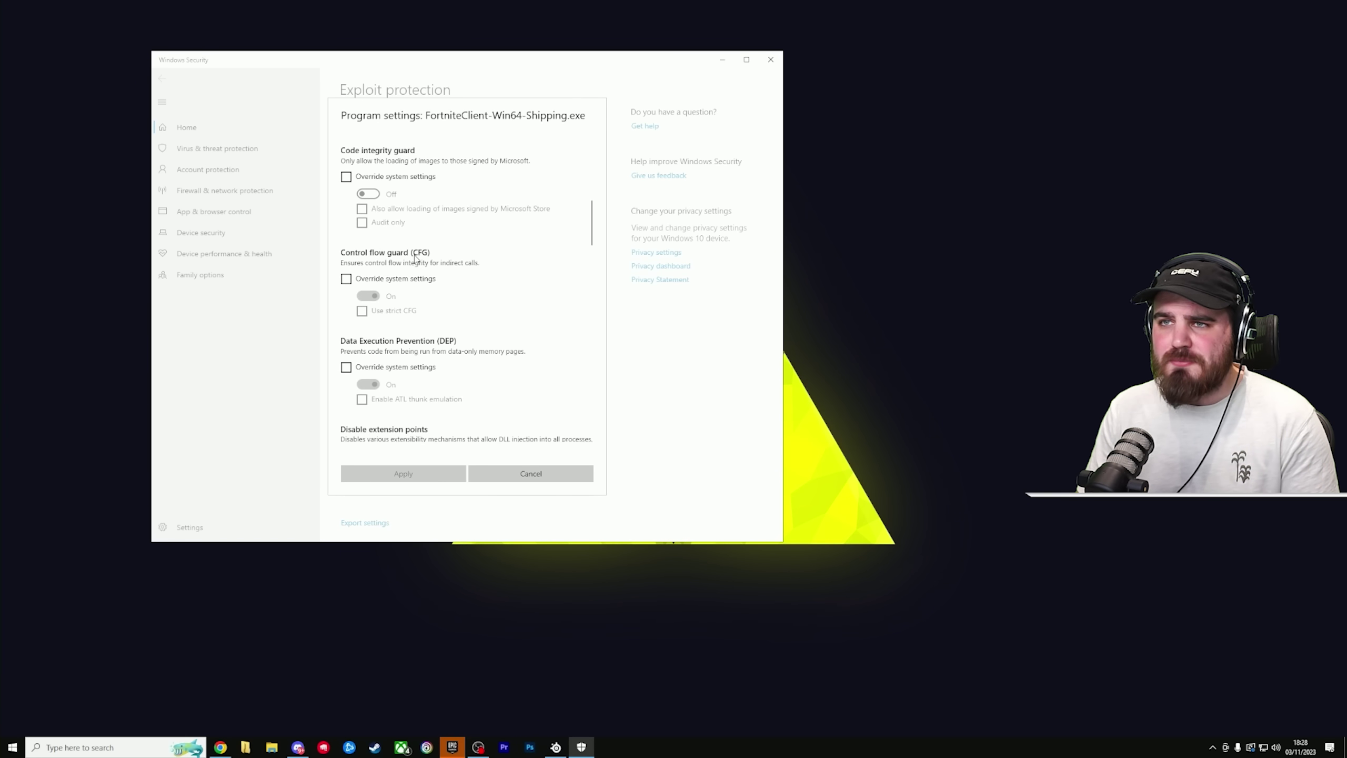
pyautogui.click(346, 280)
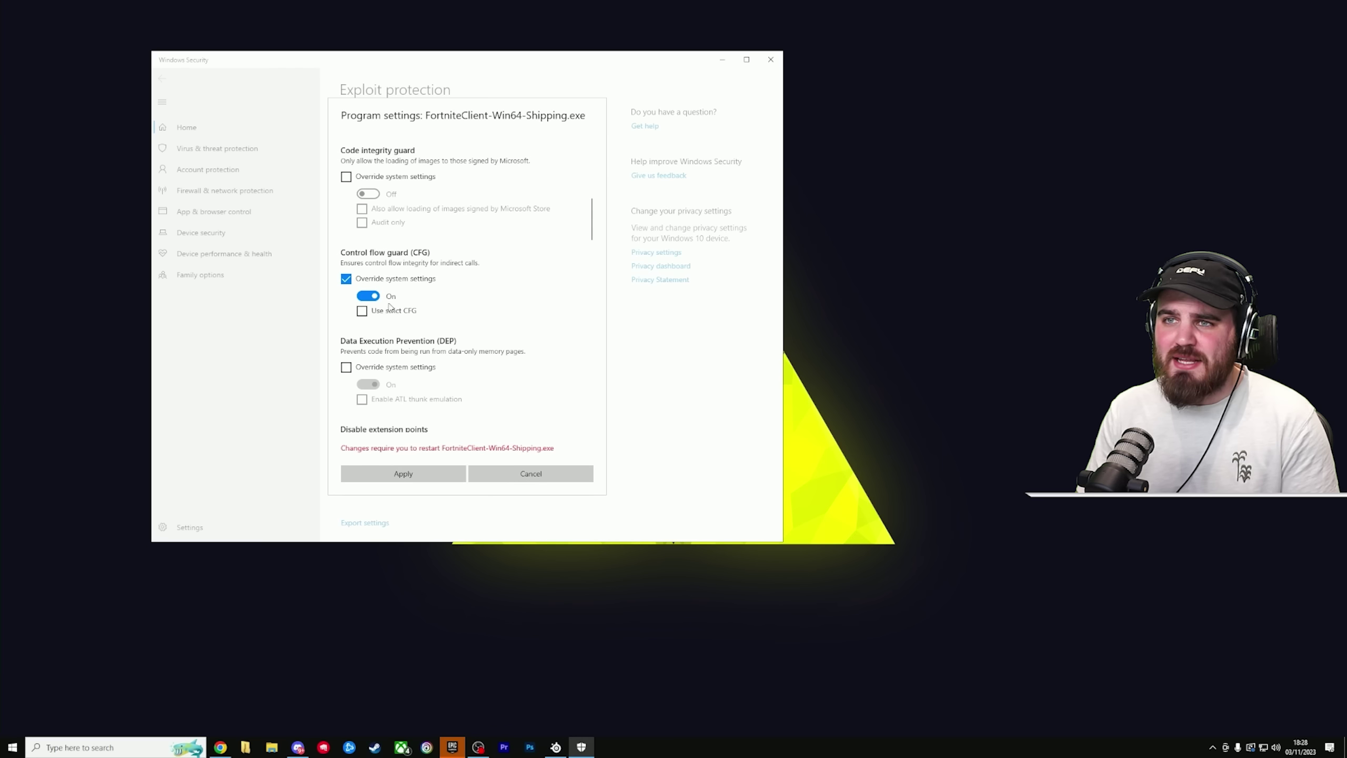
pyautogui.click(375, 298)
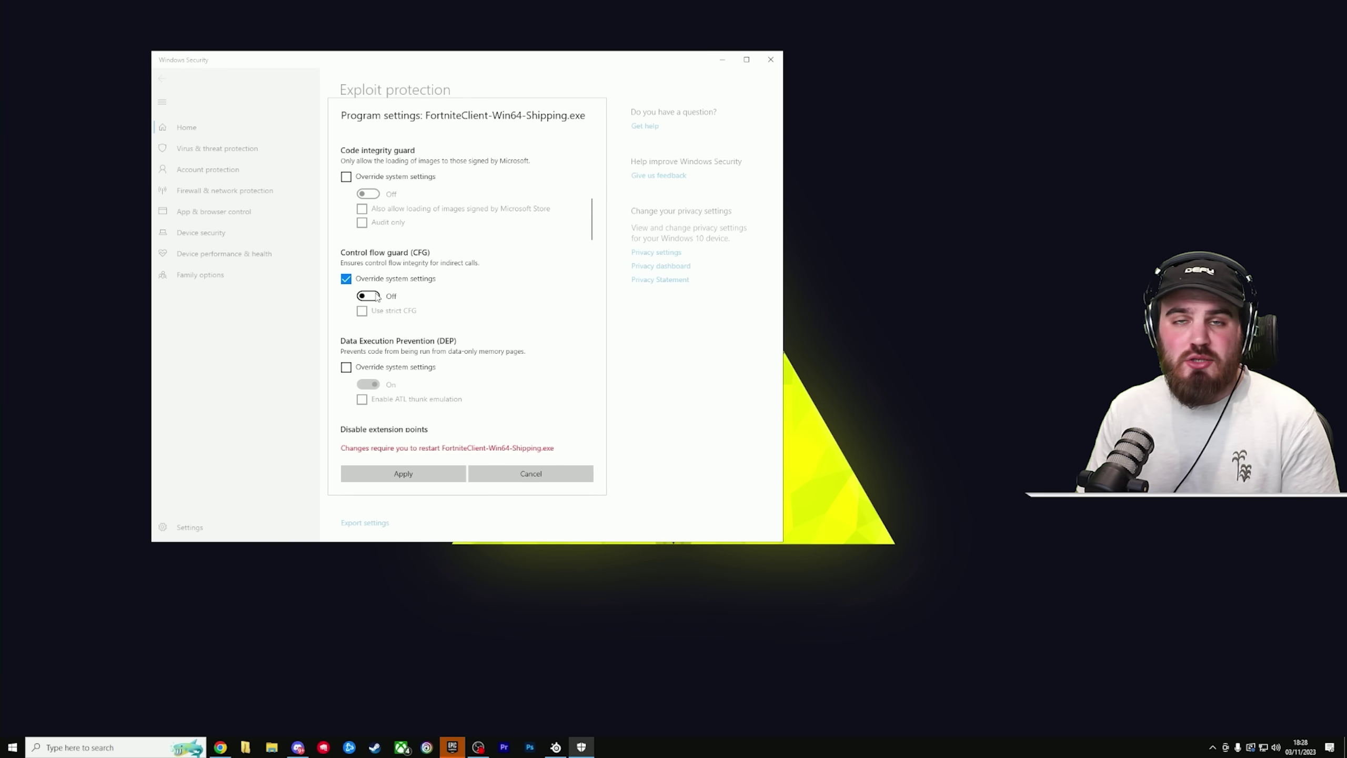
pyautogui.click(432, 479)
pyautogui.click(770, 59)
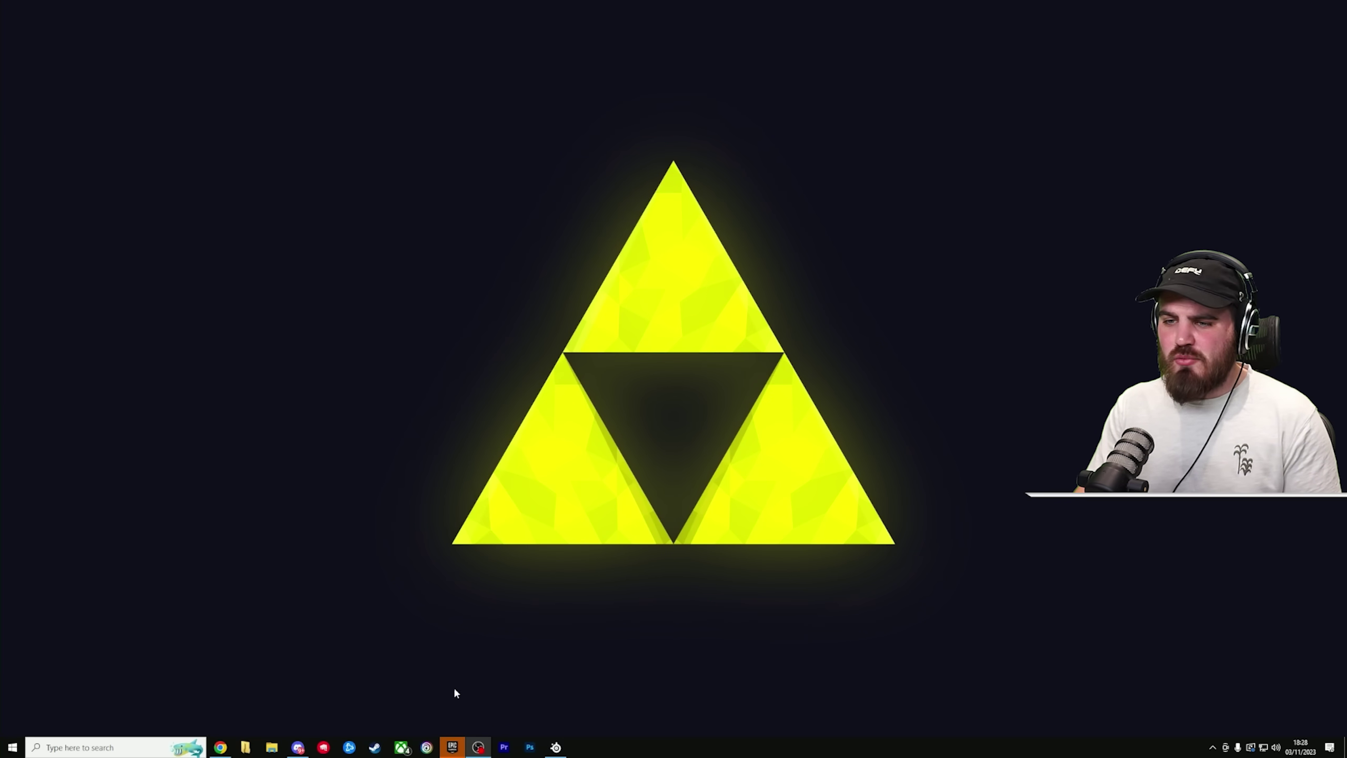
# Step: In the Epic Games Launcher library's second page, open the '...' actions menu on Fortnite's row
pyautogui.click(452, 747)
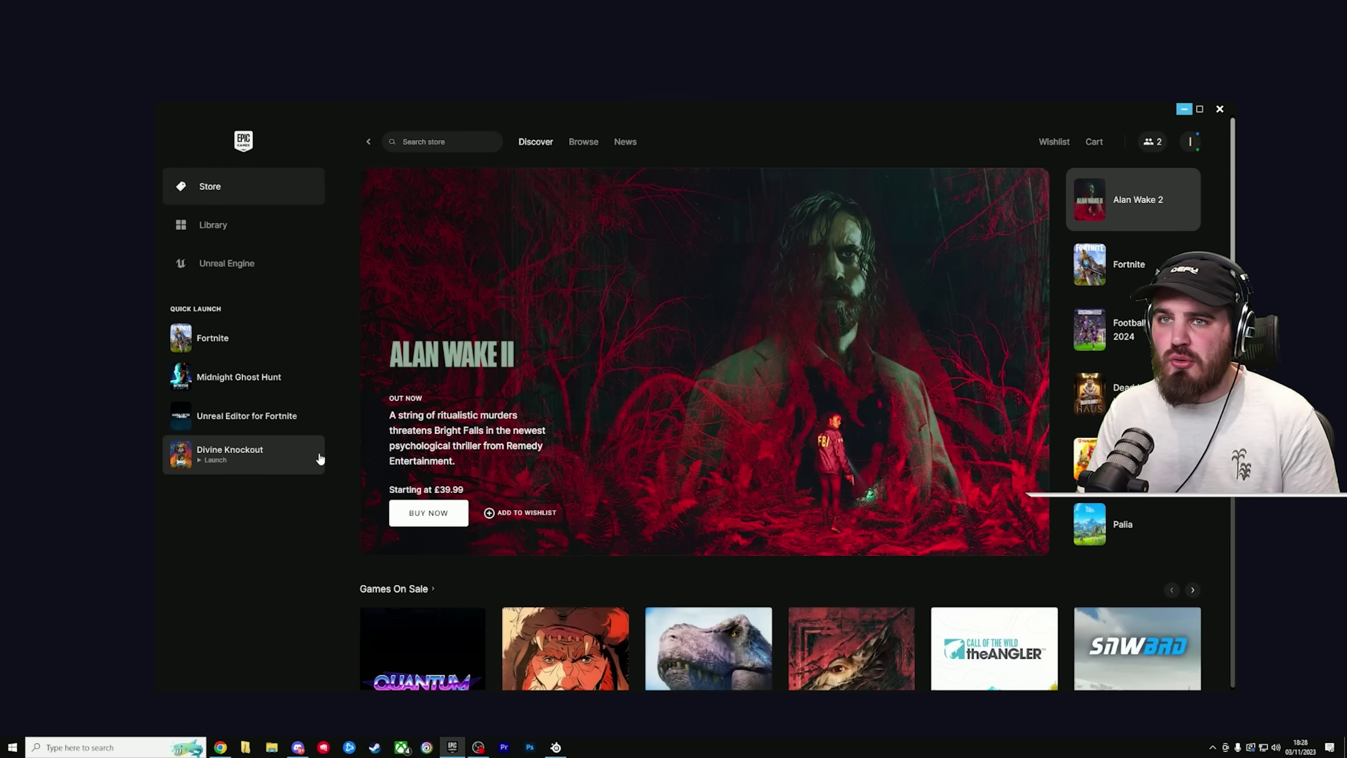
pyautogui.click(237, 225)
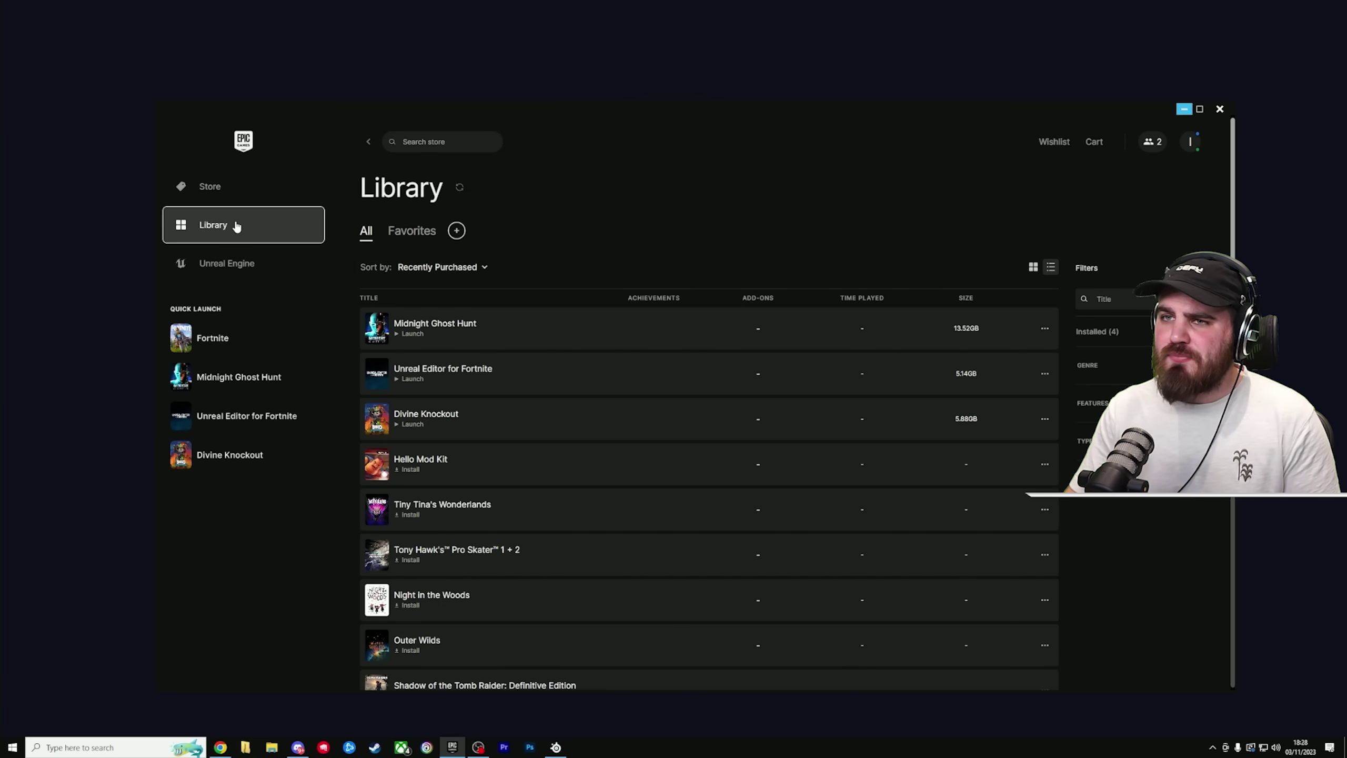
pyautogui.scroll(-10, 530, 356)
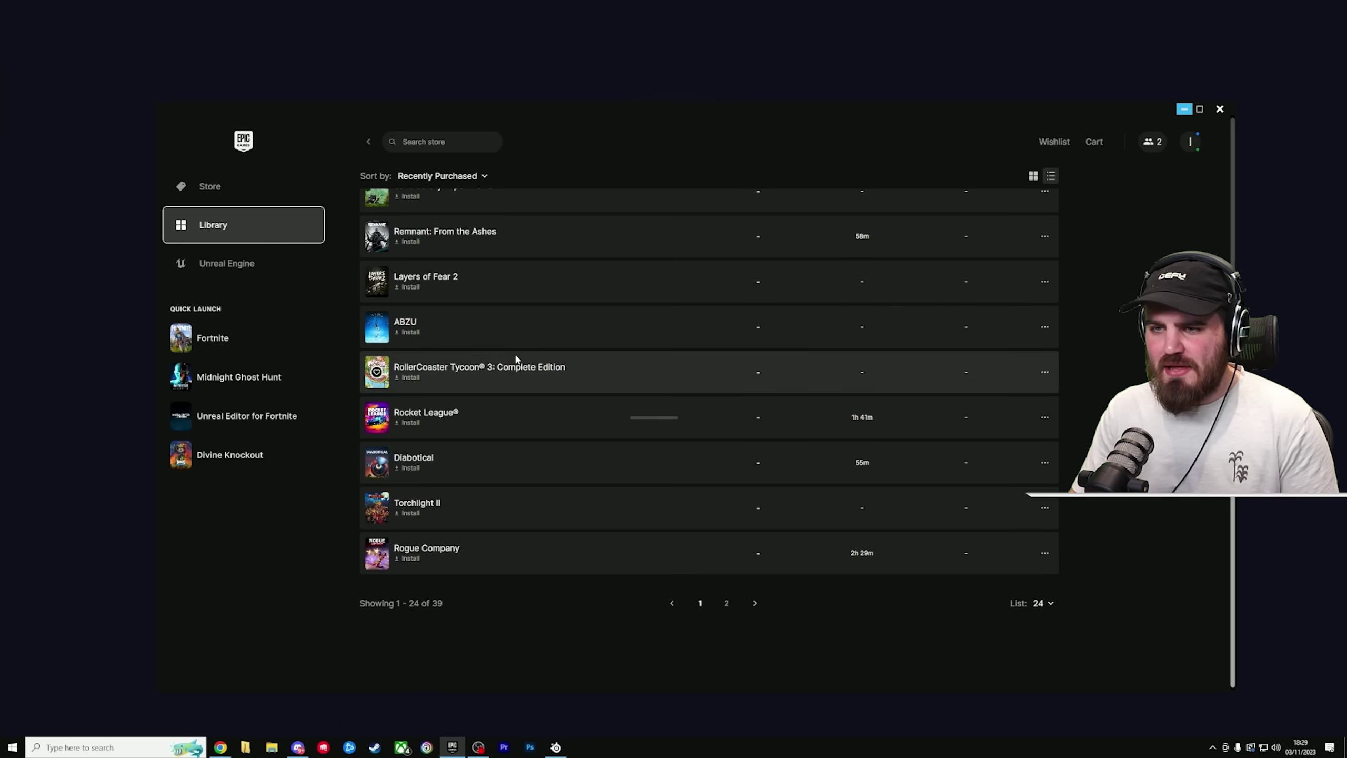
pyautogui.click(726, 603)
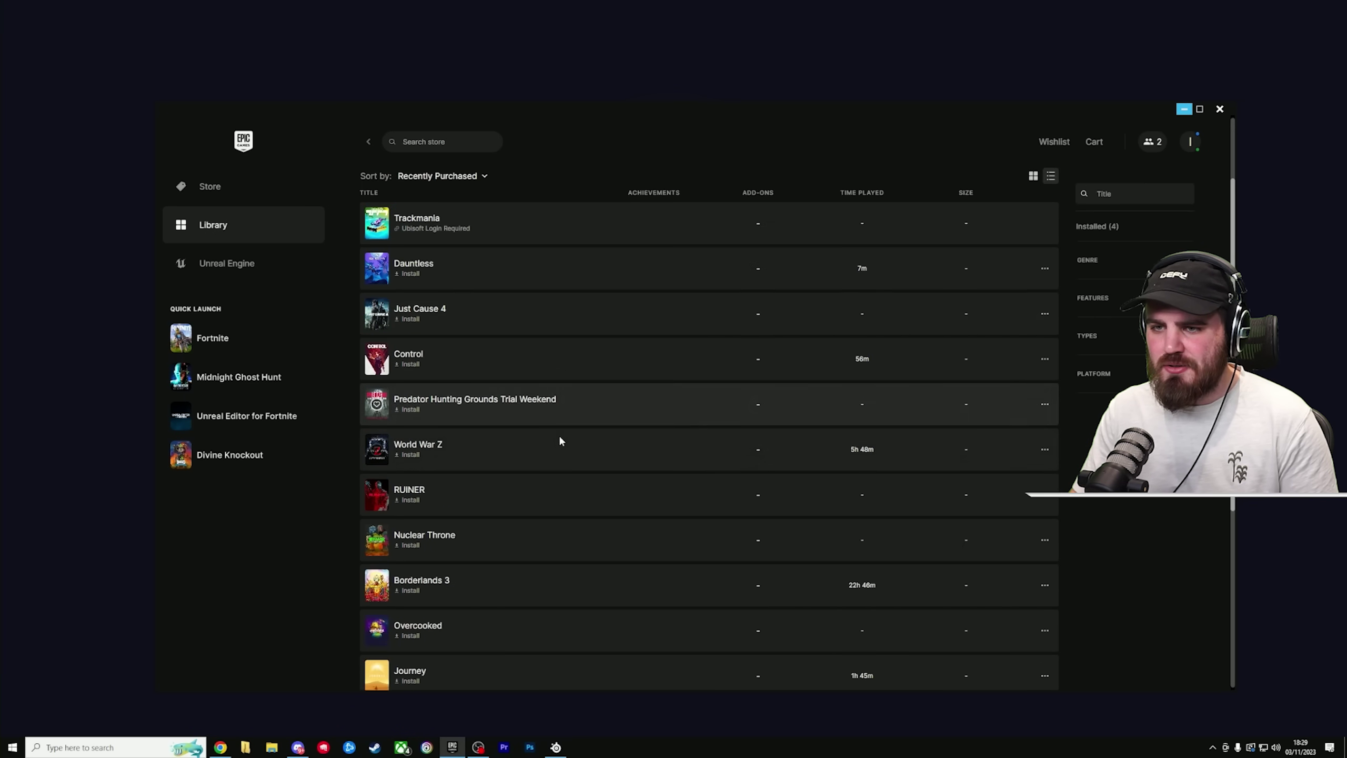
pyautogui.scroll(-5, 562, 435)
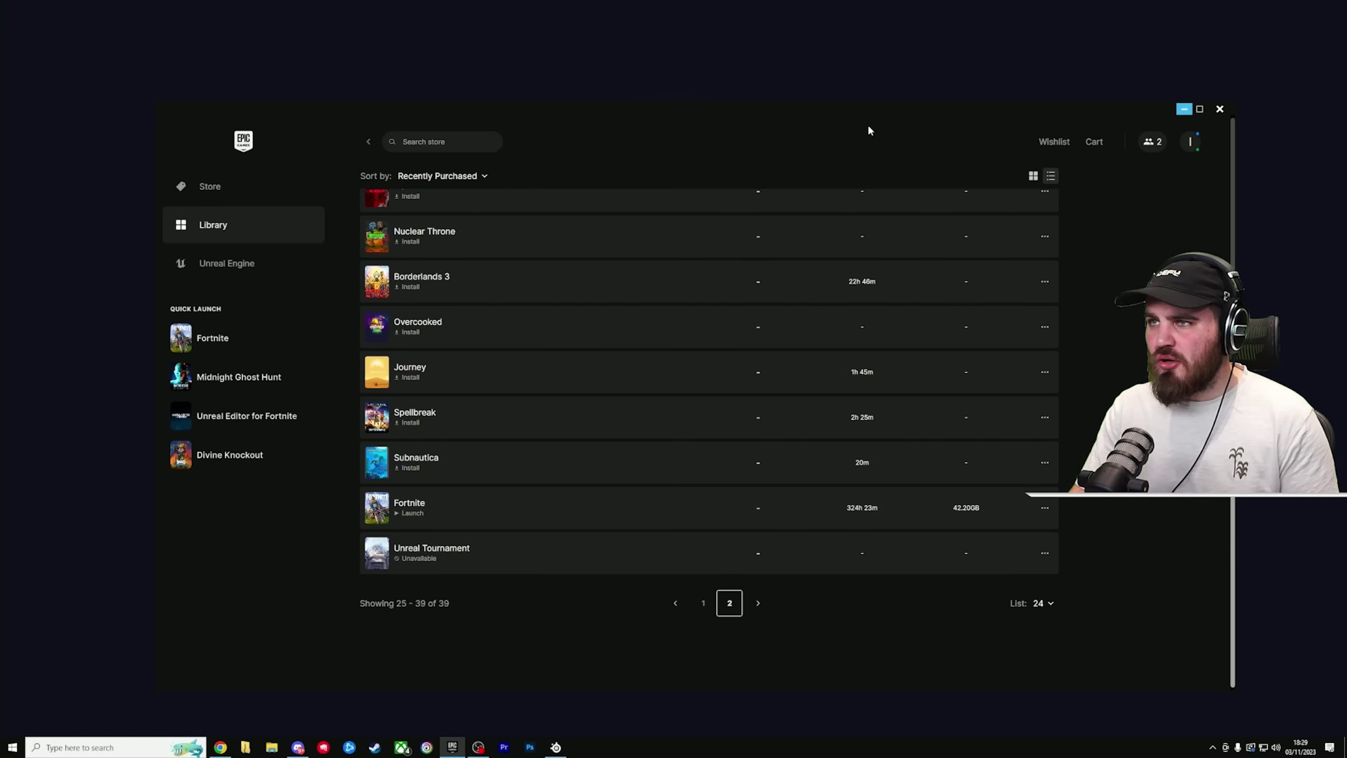
pyautogui.moveTo(867, 131); pyautogui.dragTo(686, 117)
pyautogui.scroll(-5, 886, 469)
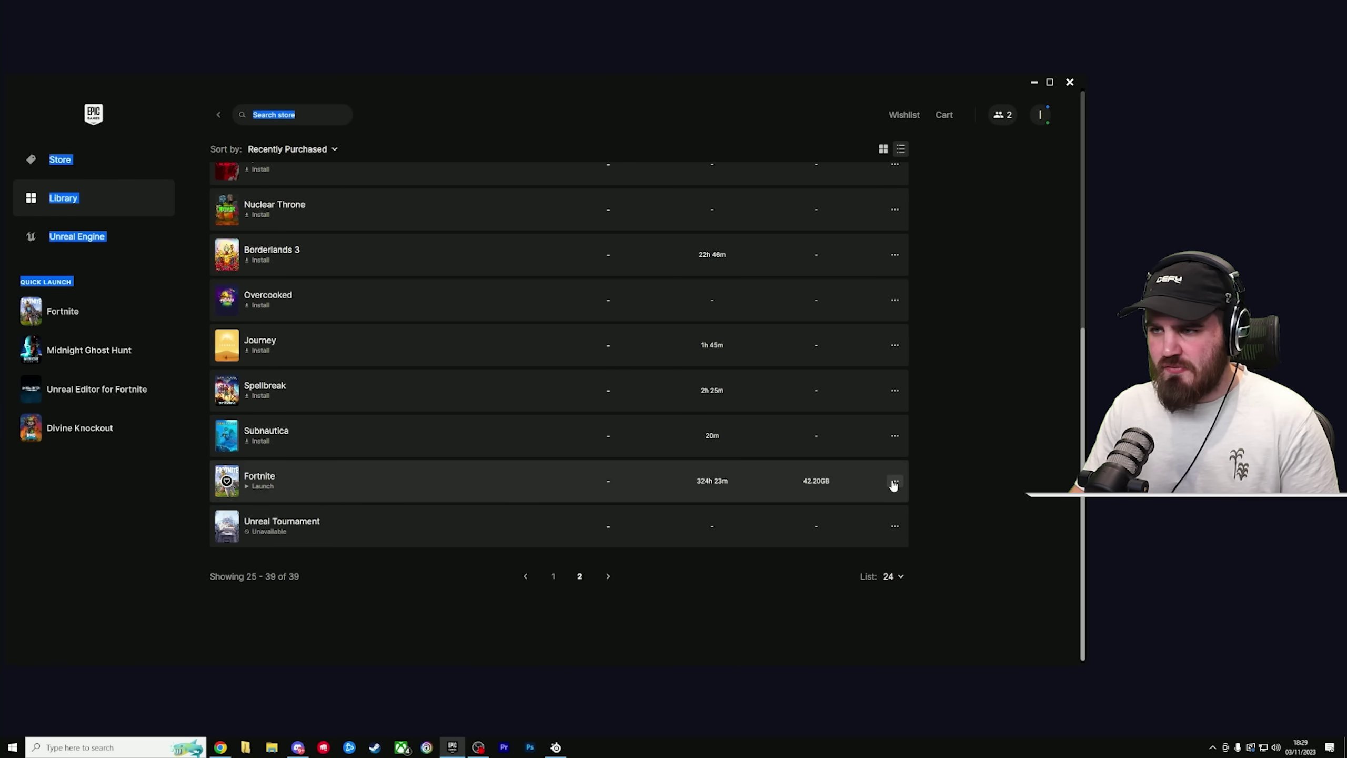
pyautogui.click(894, 481)
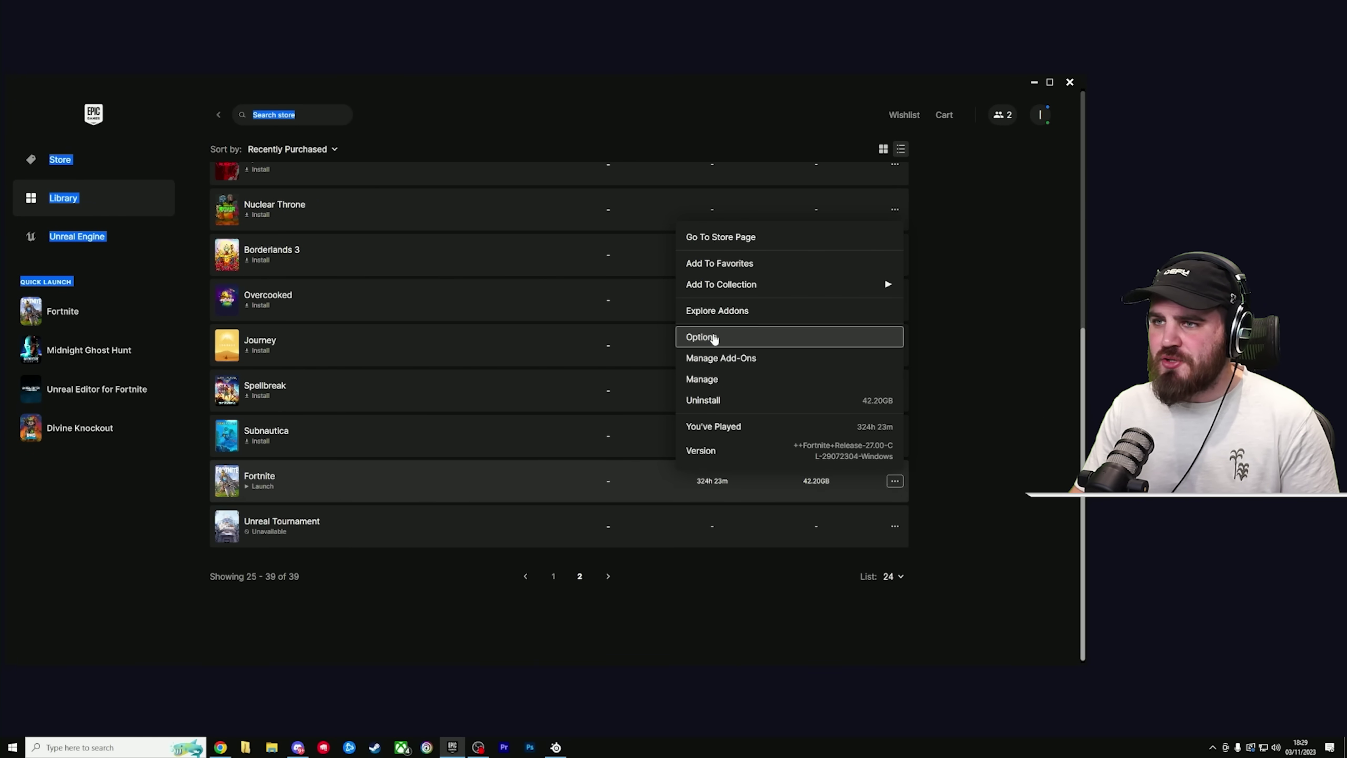
# Step: In Fortnite's Options, uncheck High Resolution Textures, check Disable Cosmetic Streaming, and apply
pyautogui.click(714, 338)
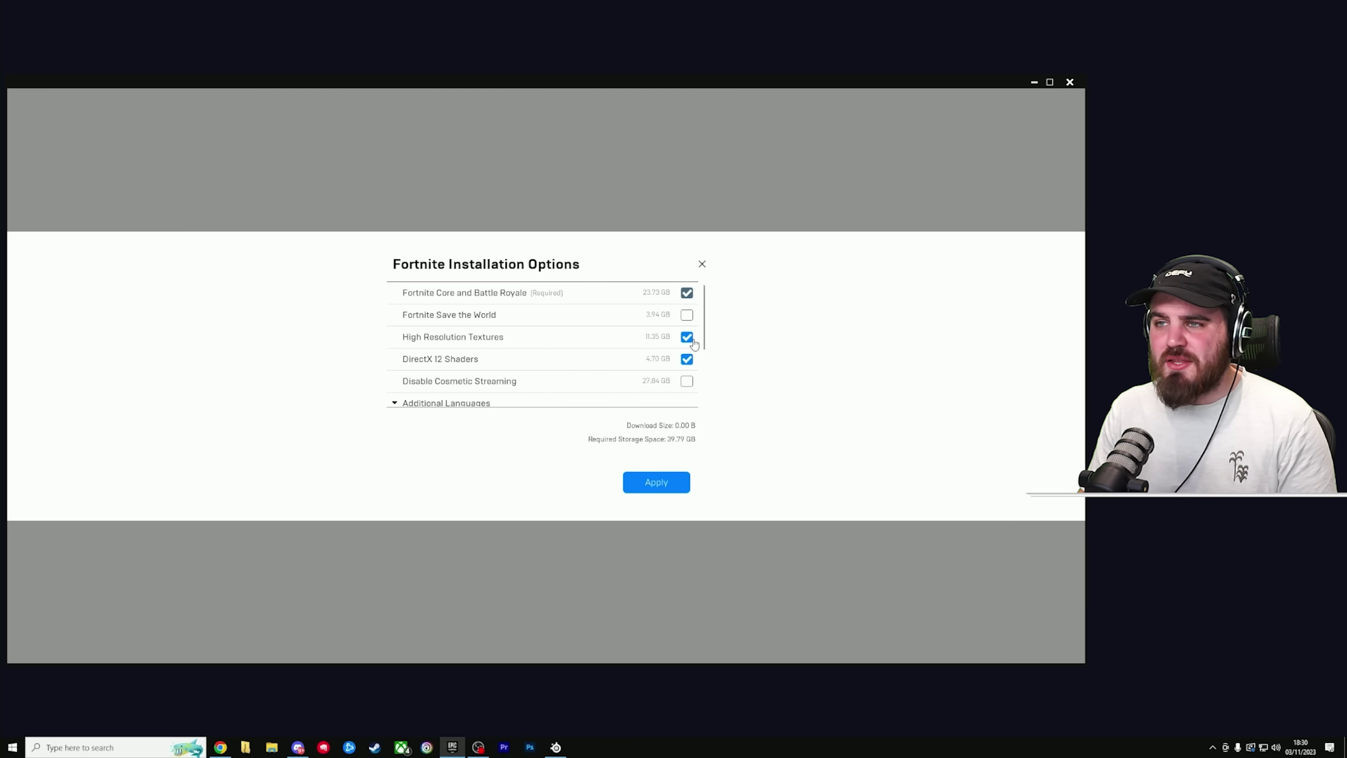
pyautogui.click(687, 337)
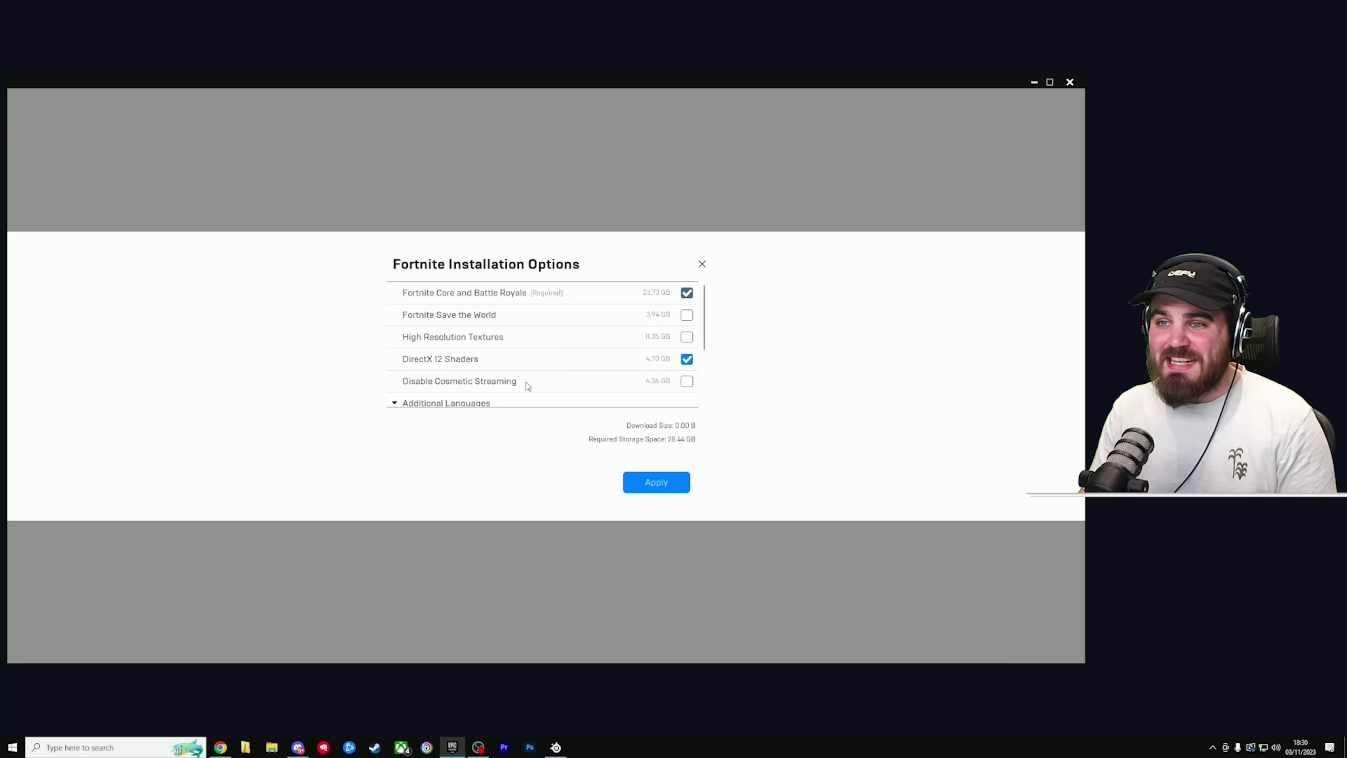
pyautogui.moveTo(457, 387)
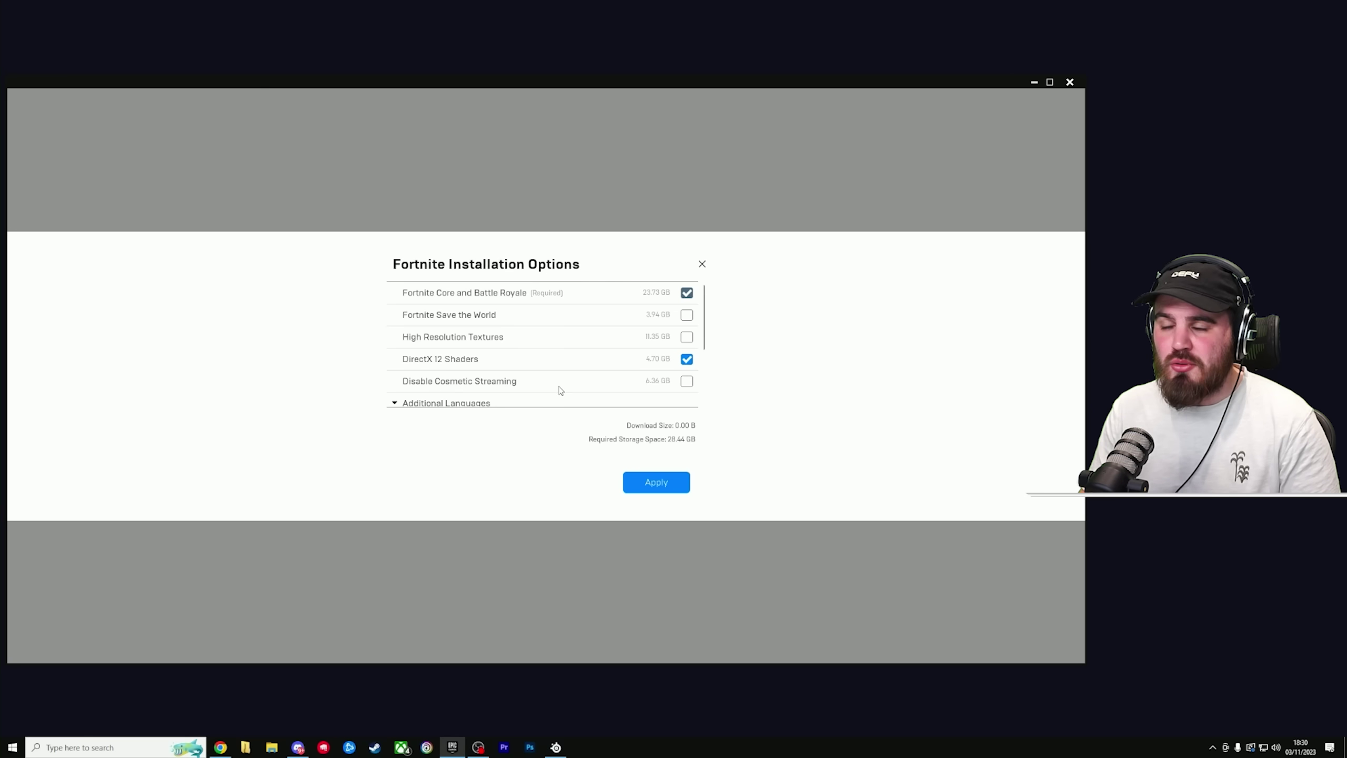
pyautogui.click(687, 381)
pyautogui.moveTo(433, 385)
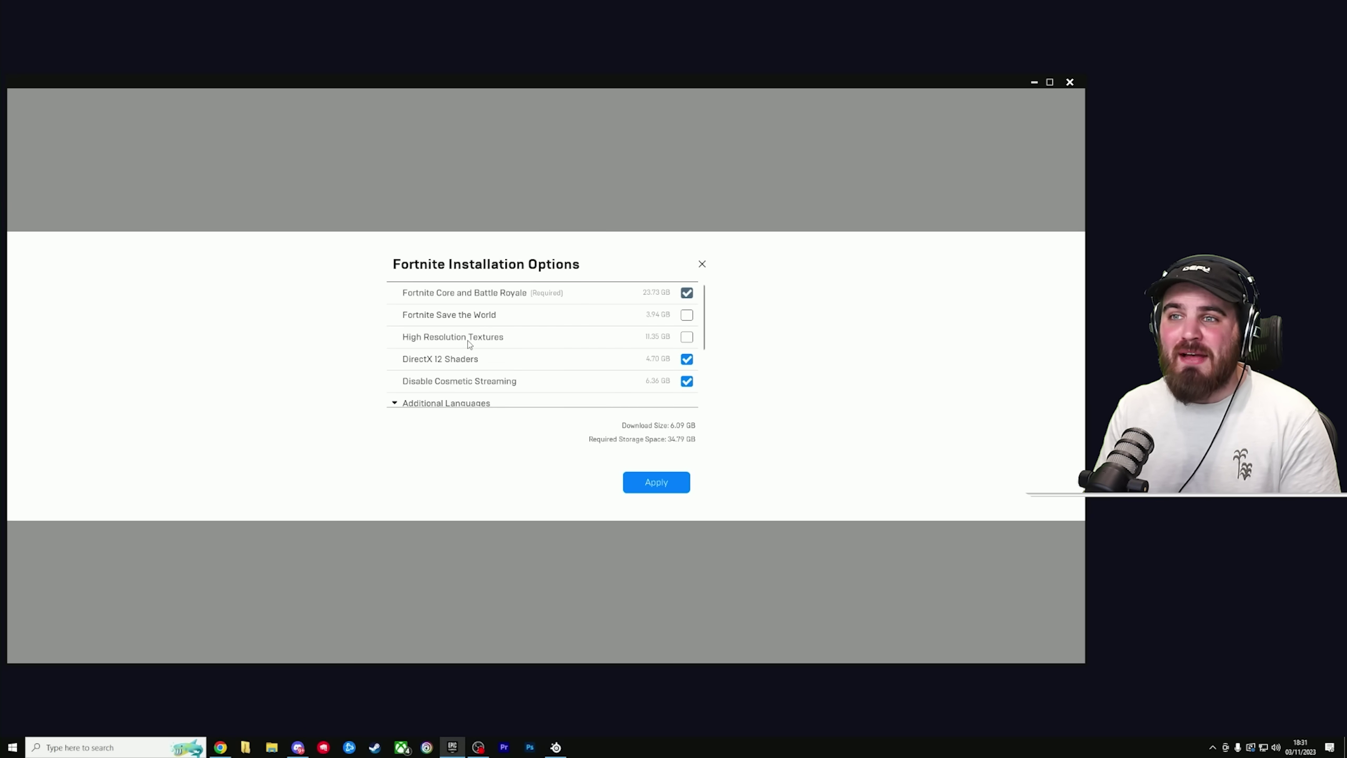
pyautogui.moveTo(456, 343)
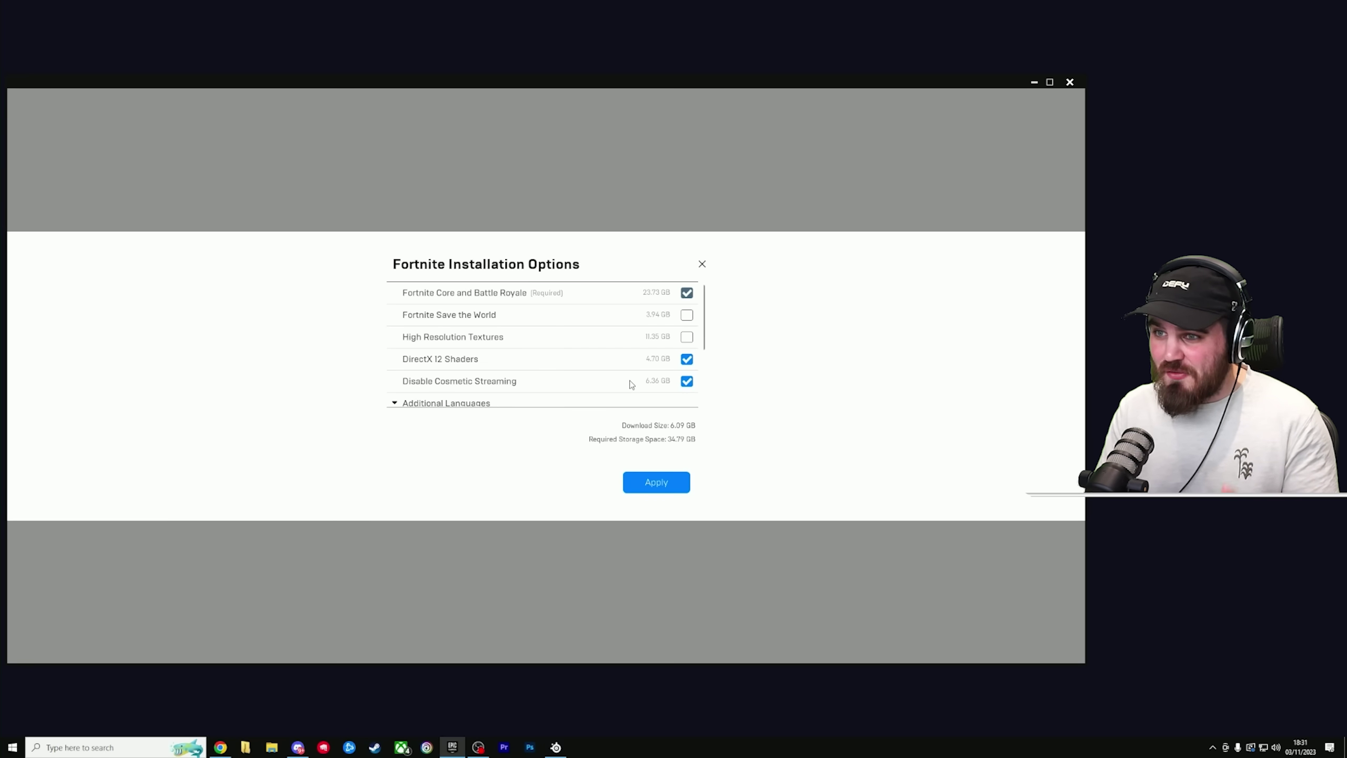
pyautogui.click(667, 483)
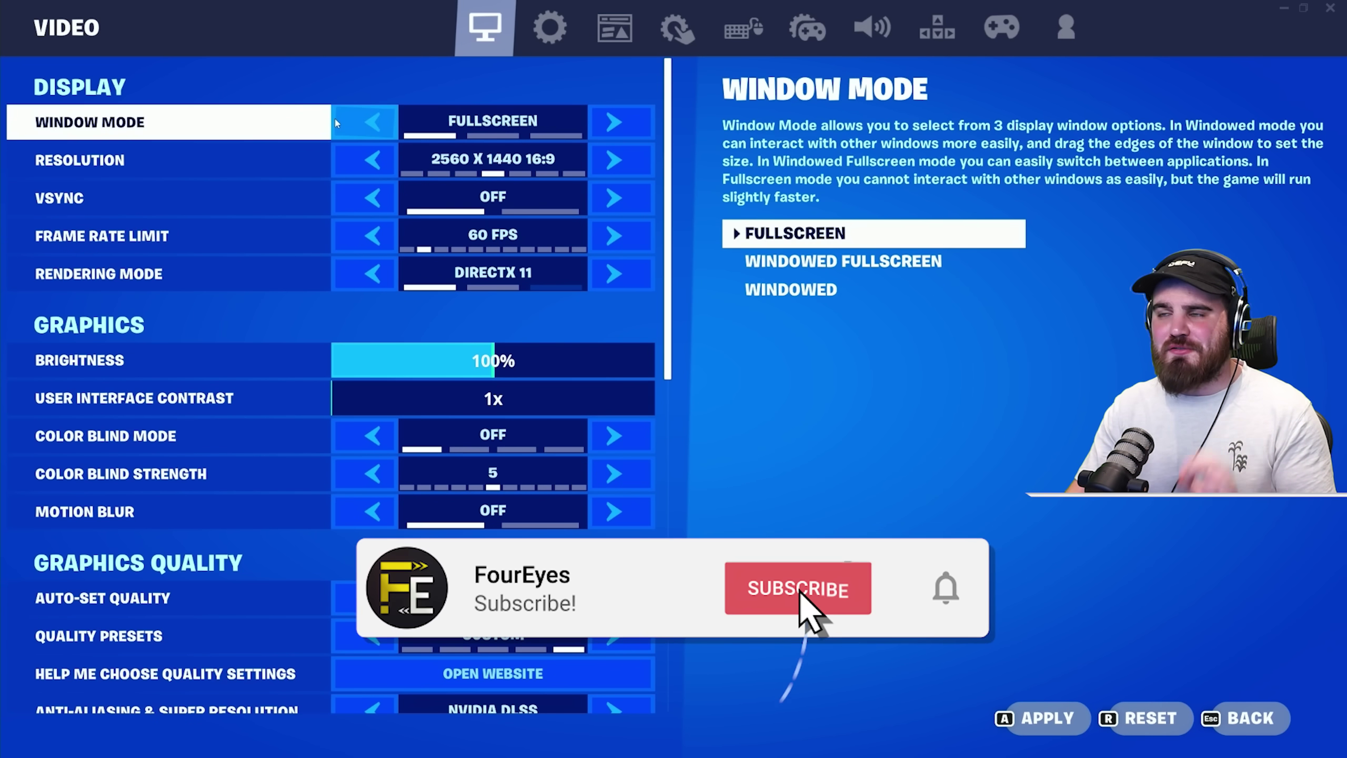
# Step: Switch Window Mode to Windowed Fullscreen and back to Fullscreen, then set VSync to On
pyautogui.click(596, 124)
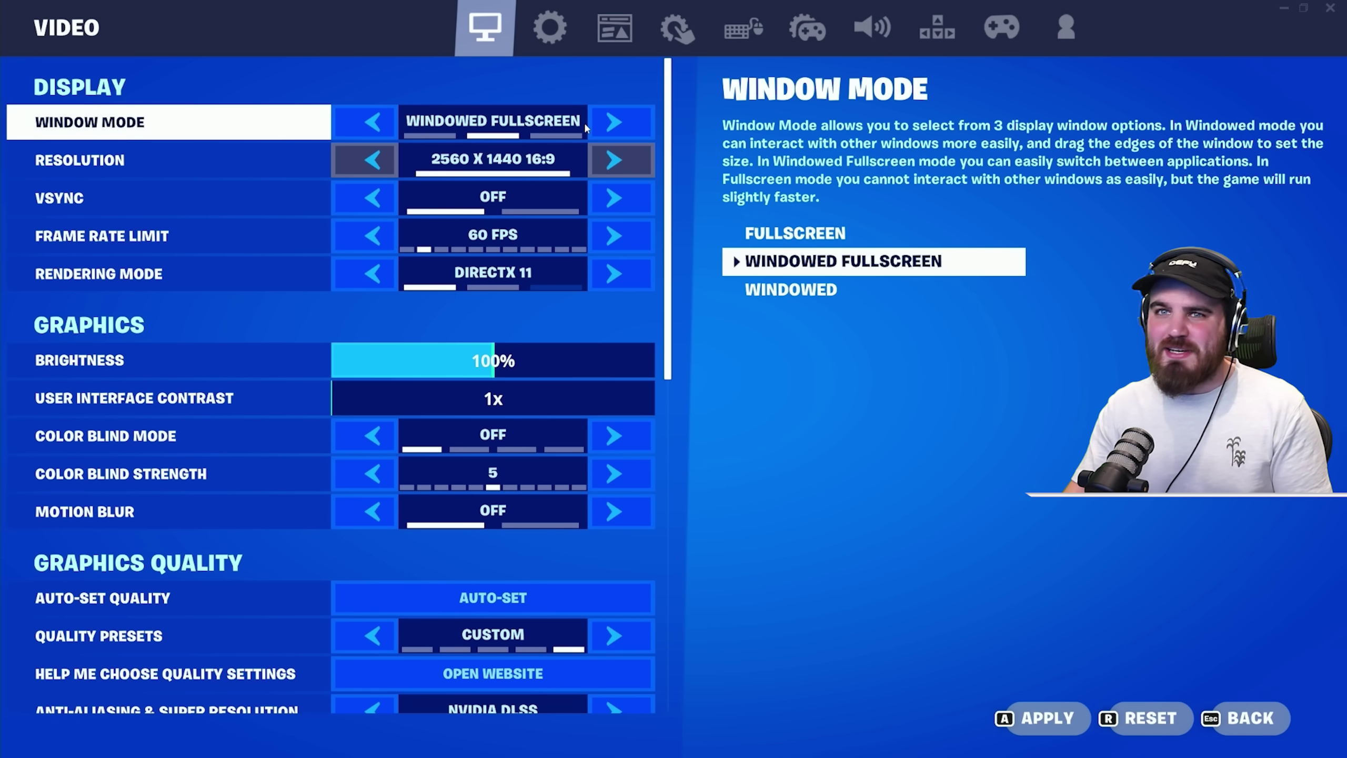
pyautogui.click(384, 131)
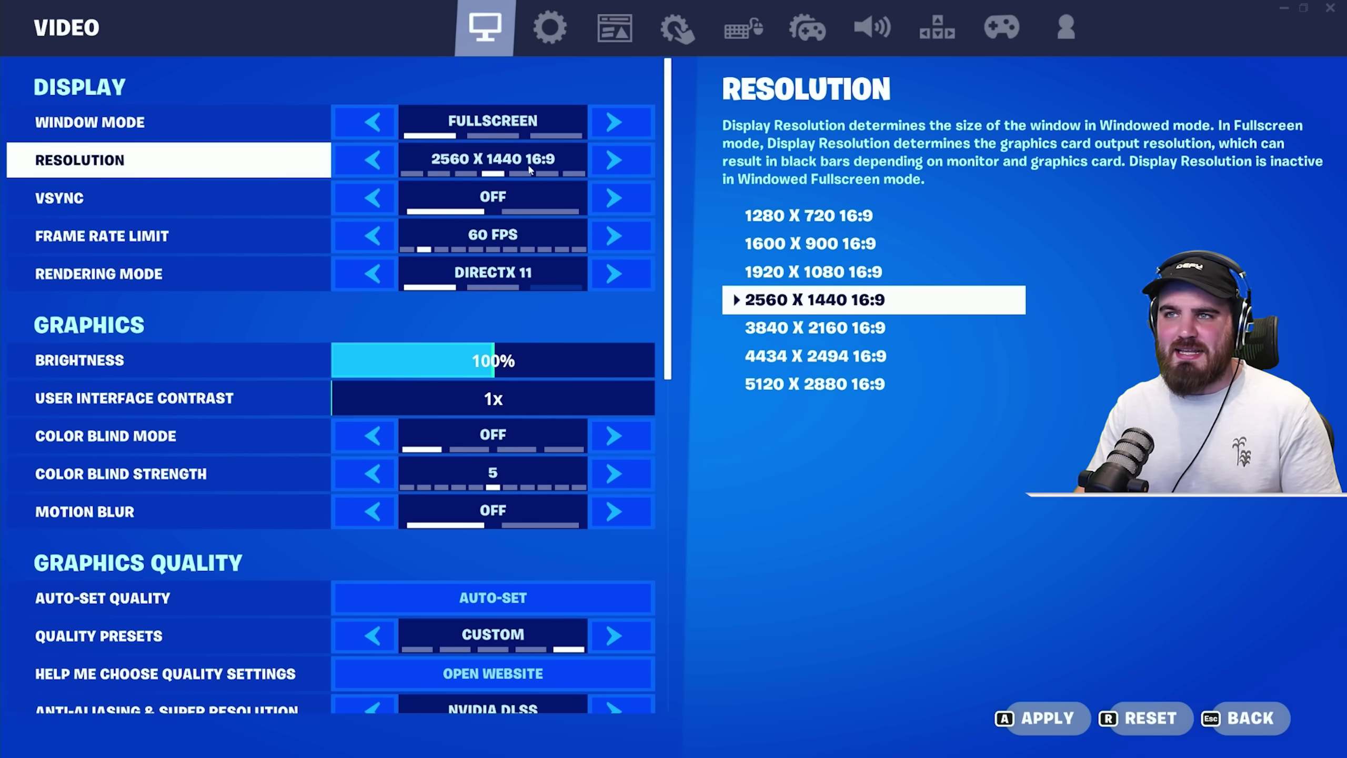
pyautogui.click(620, 209)
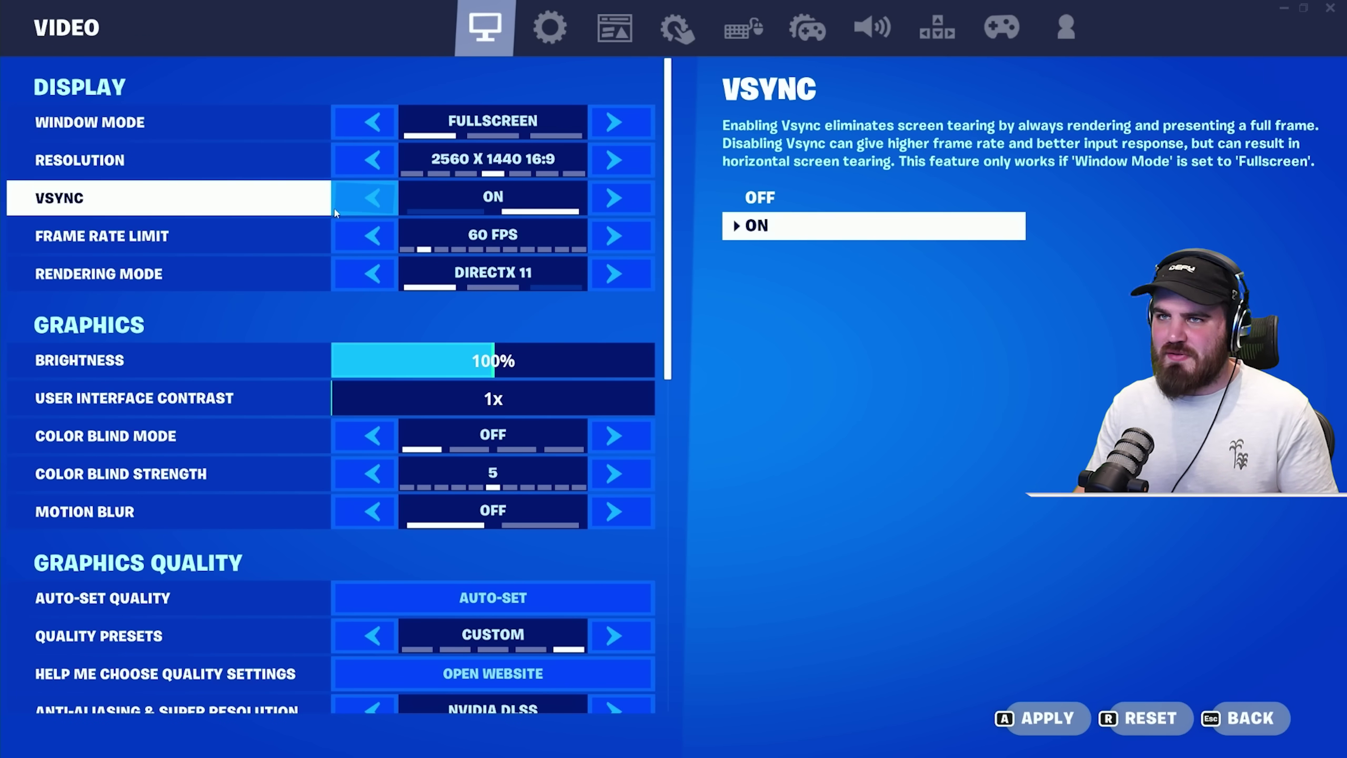
# Step: Turn VSync off and raise the Frame Rate Limit from 60 FPS to Unlimited
pyautogui.click(372, 199)
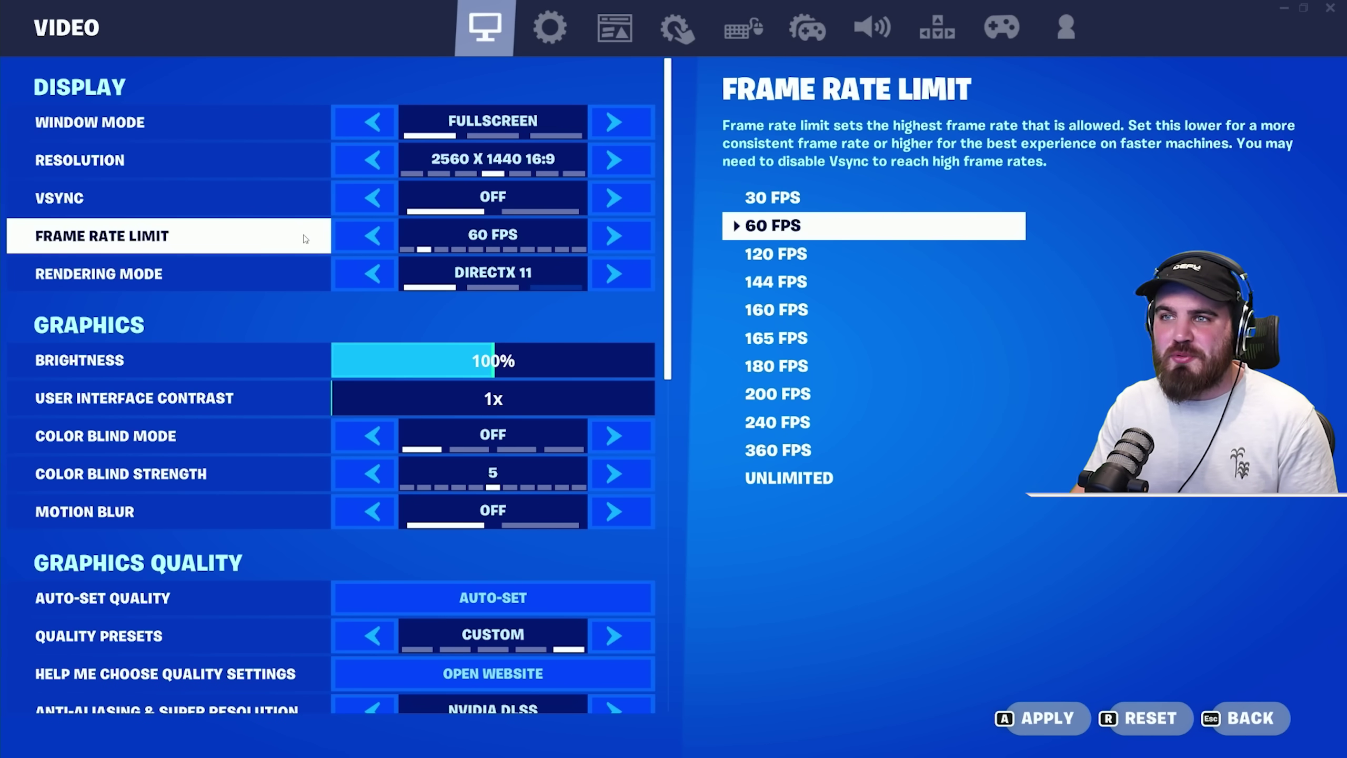
pyautogui.click(613, 236)
pyautogui.click(614, 239)
pyautogui.click(614, 240)
pyautogui.click(614, 240)
pyautogui.click(614, 240)
pyautogui.click(614, 239)
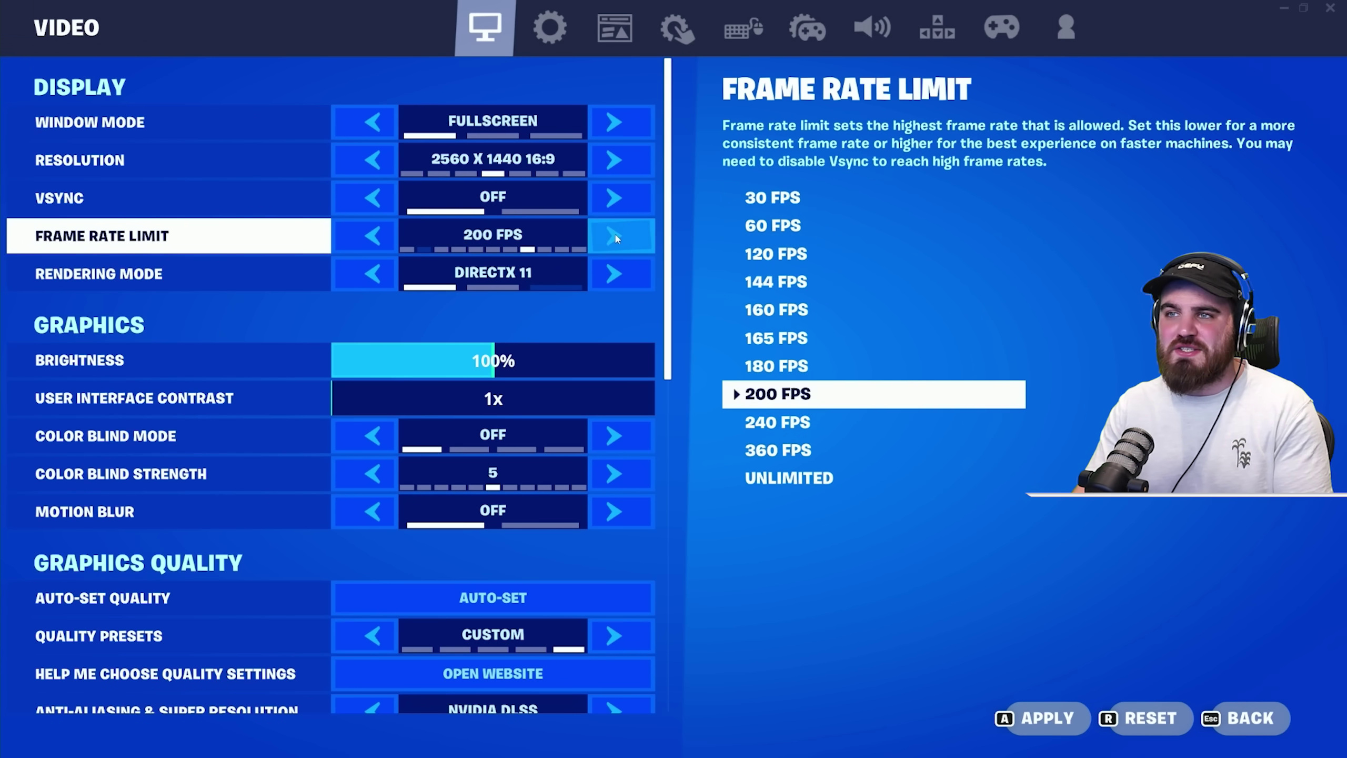
pyautogui.click(615, 239)
pyautogui.click(615, 239)
pyautogui.click(616, 239)
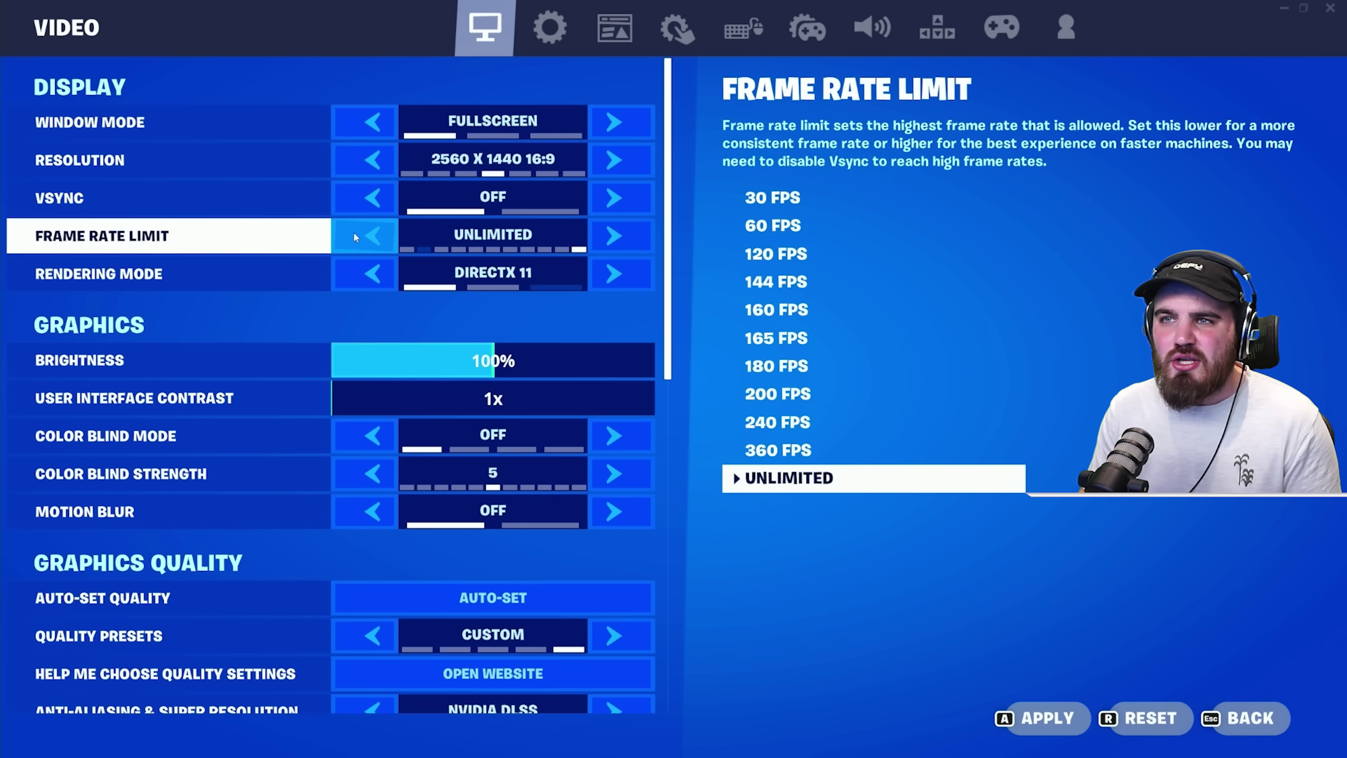
# Step: Step the Frame Rate Limit down to 180 FPS, then back up to Unlimited
pyautogui.click(371, 237)
pyautogui.click(371, 238)
pyautogui.click(369, 239)
pyautogui.click(369, 238)
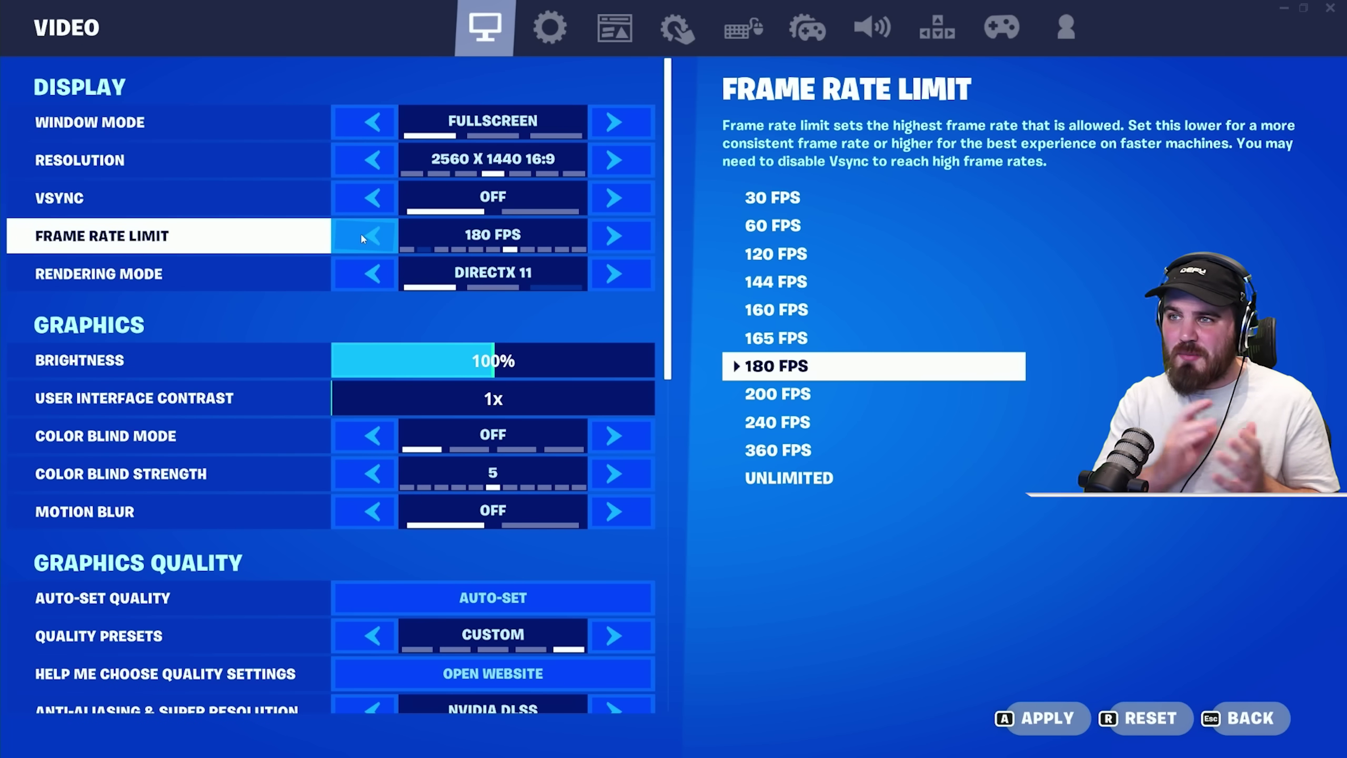
pyautogui.click(631, 234)
pyautogui.click(631, 234)
pyautogui.click(631, 234)
pyautogui.click(631, 234)
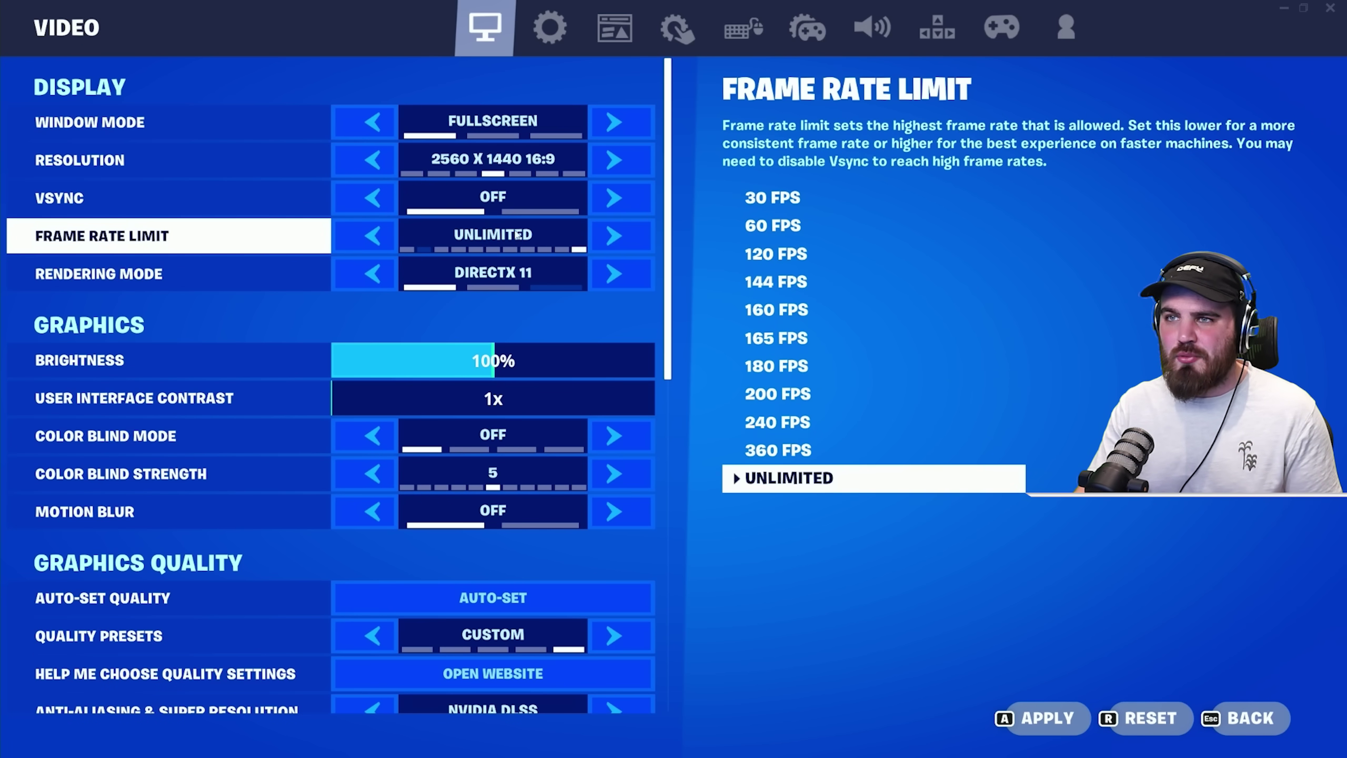